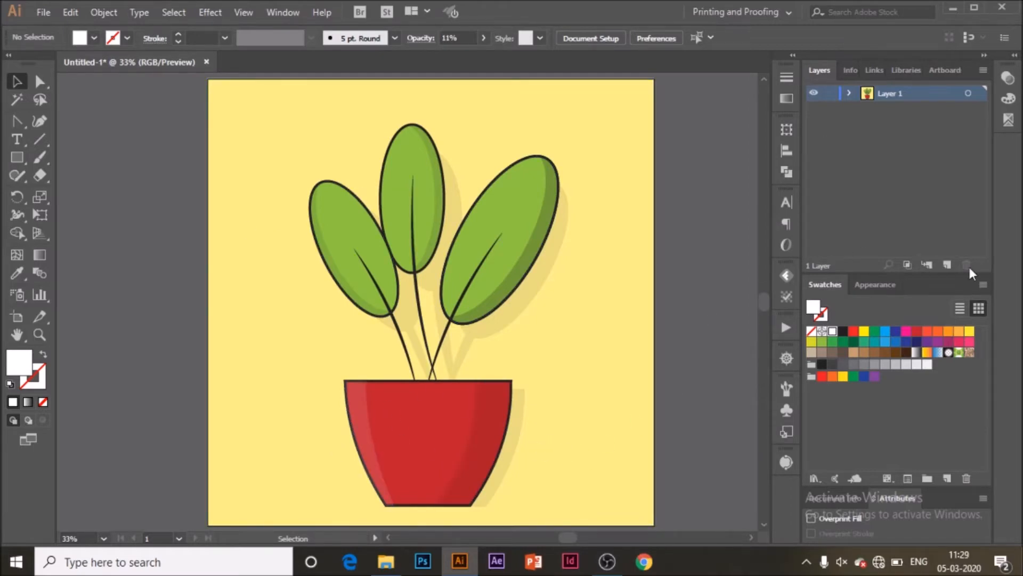
- Add a new layer above Layer 1 and hide Layer 1 to clear the artboard
click(952, 267)
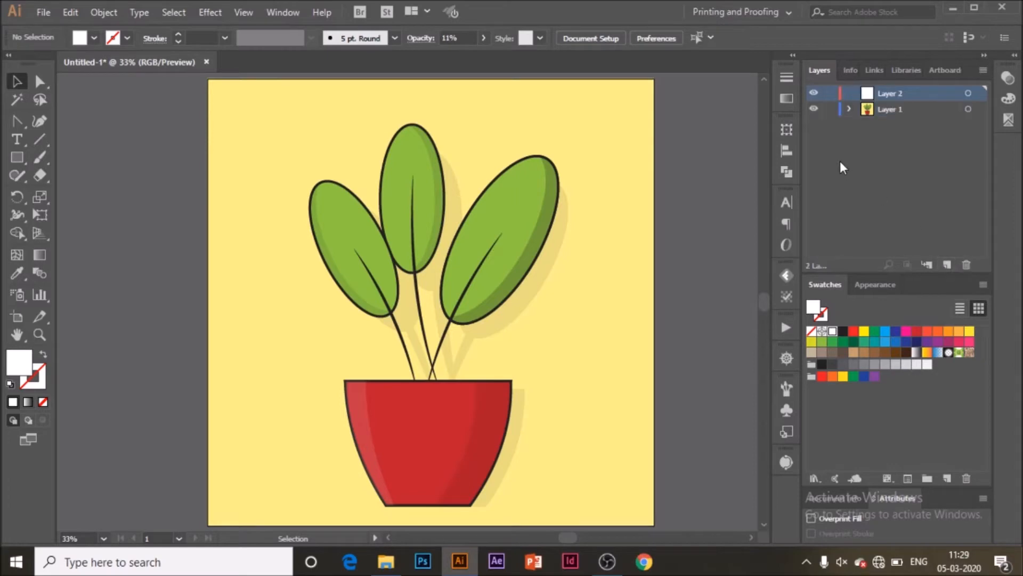
click(815, 109)
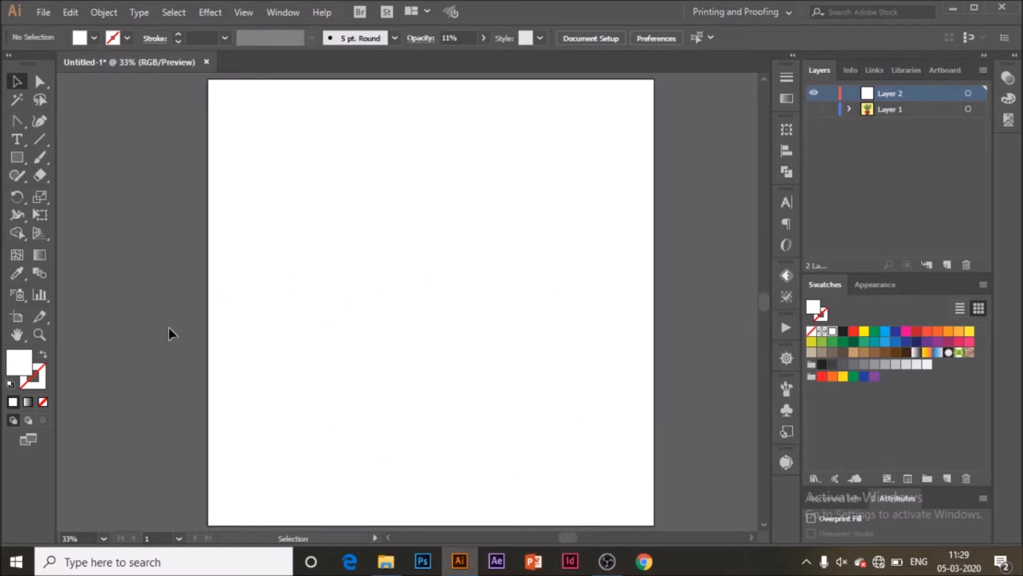
- Draw a rectangle about 597 by 521 px in the lower middle of the artboard and fill it with brown
click(9, 159)
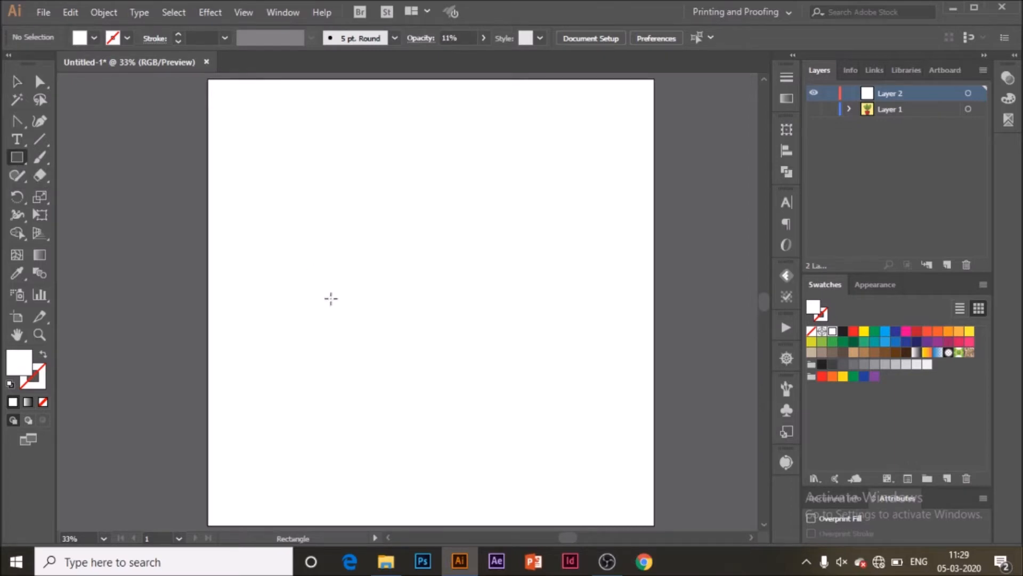
drag(364, 330, 512, 460)
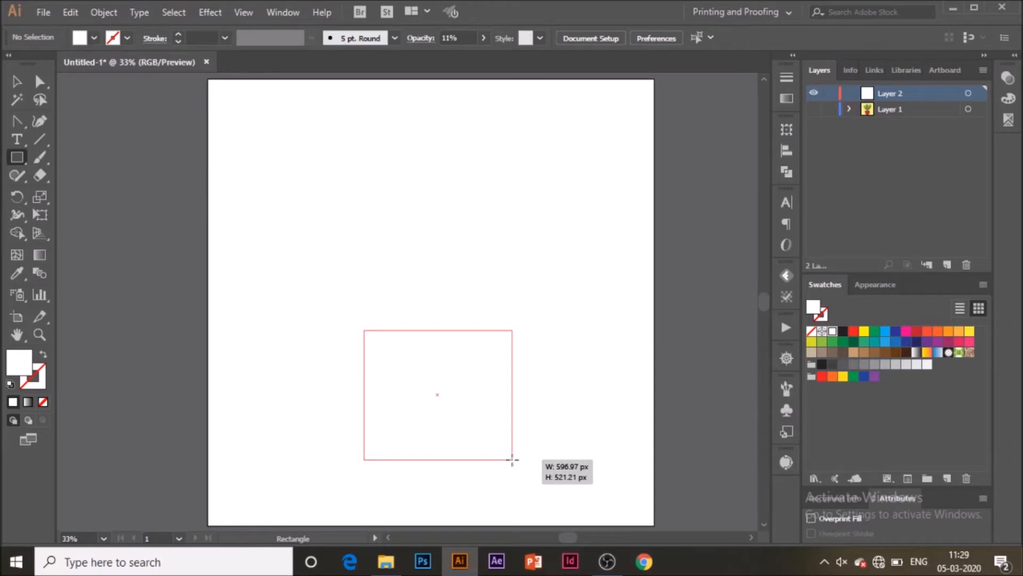
key(shift)
drag(512, 459, 513, 459)
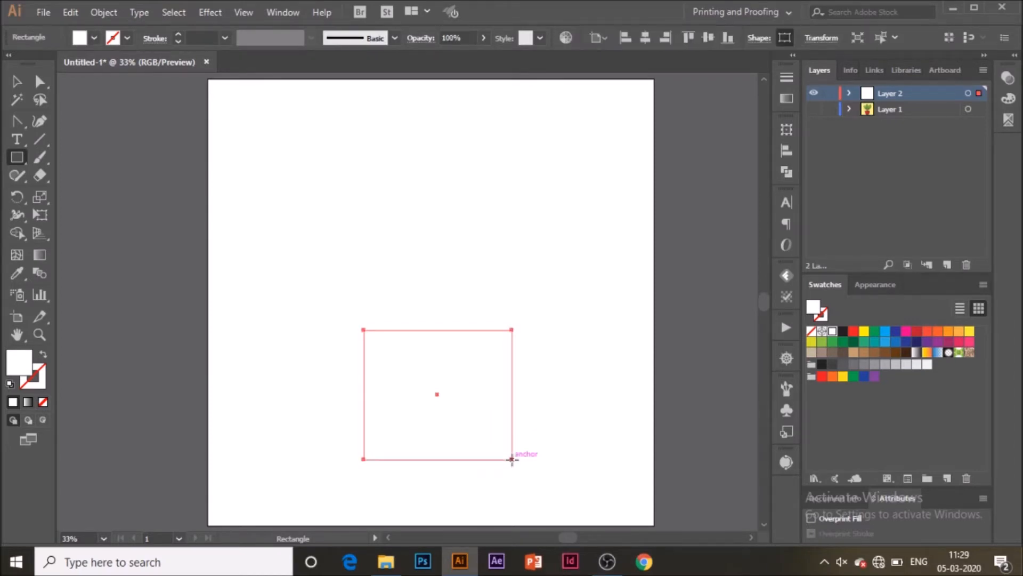
click(80, 38)
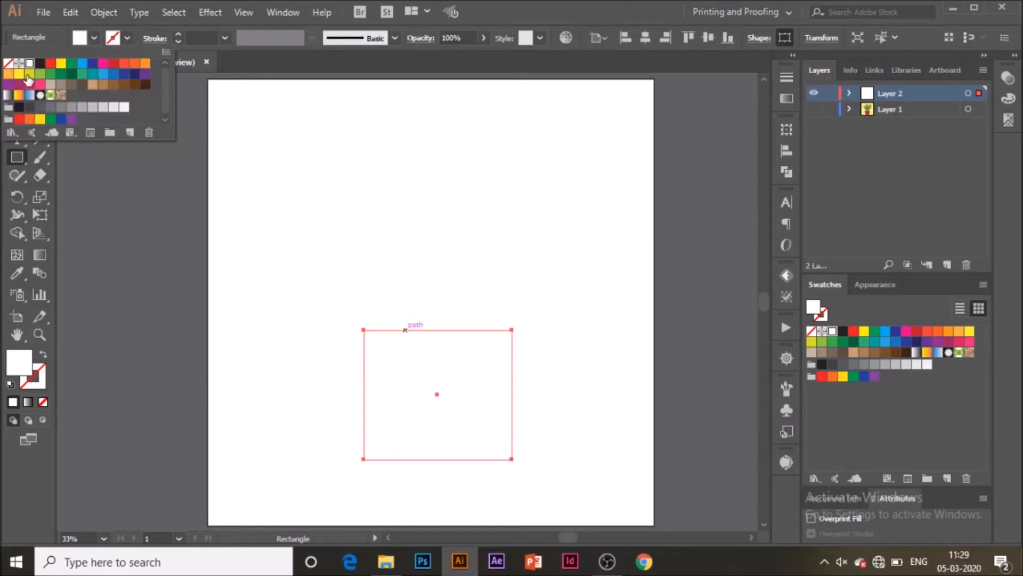
click(125, 85)
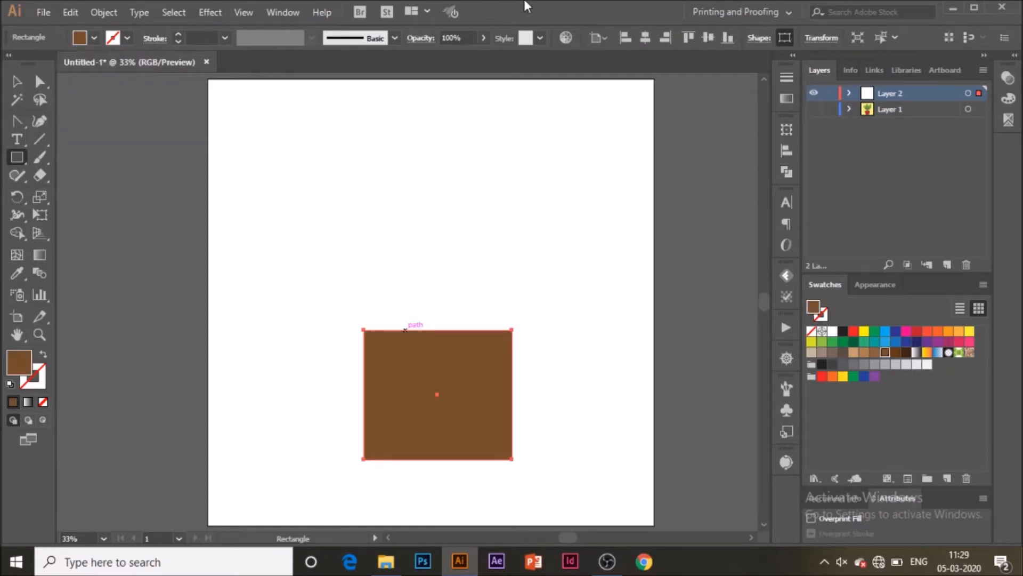
key(v)
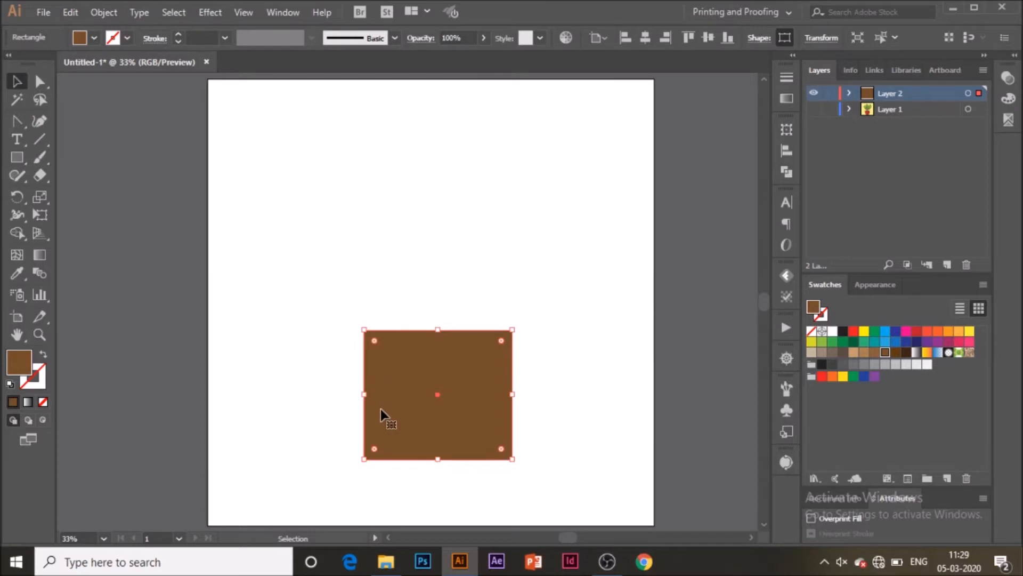
- Shift the rectangle's two bottom corner points horizontally to the right to slant it into a parallelogram
click(38, 82)
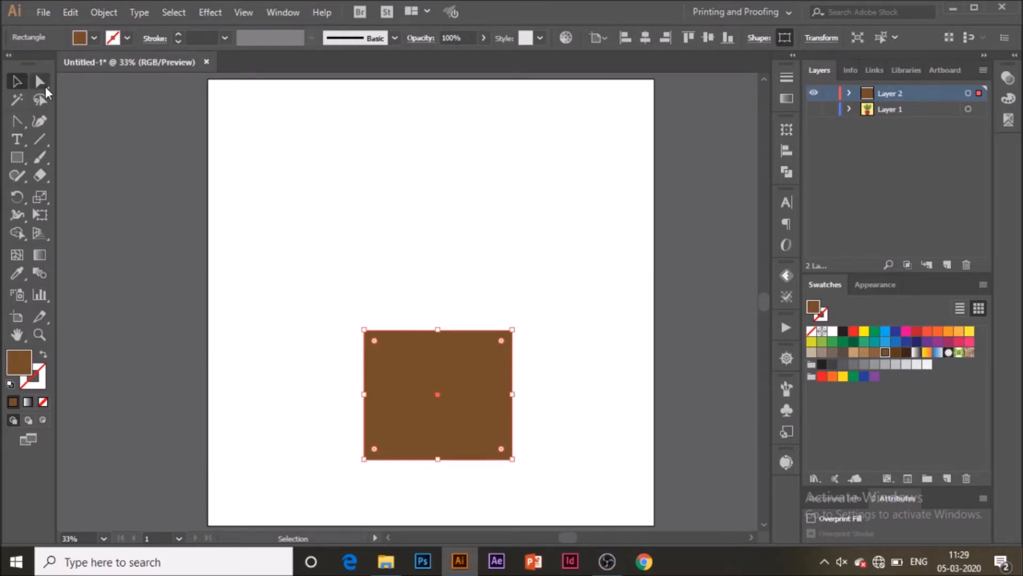
click(364, 459)
shift+click(512, 459)
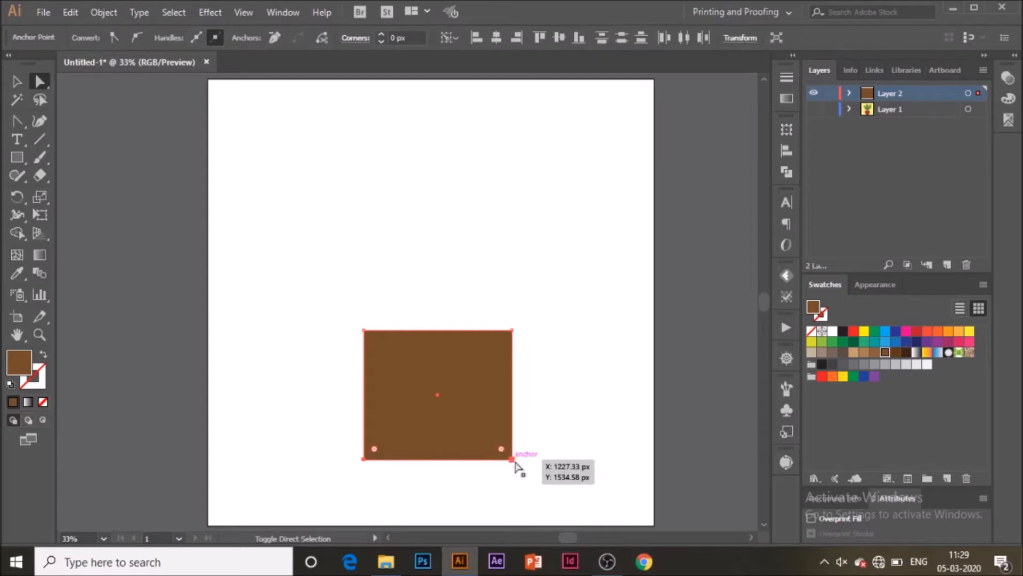
drag(375, 463, 408, 465)
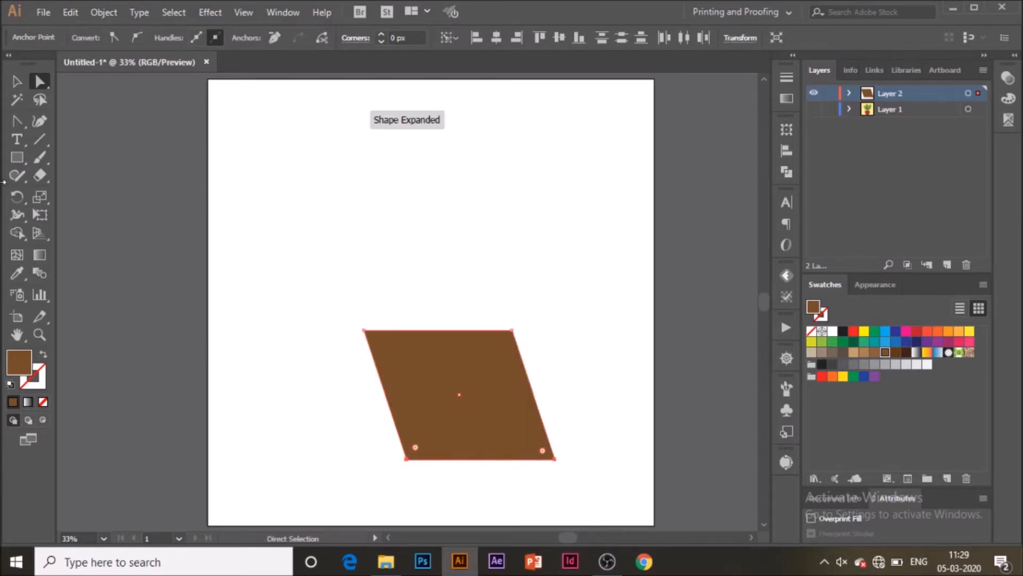
click(16, 83)
click(278, 379)
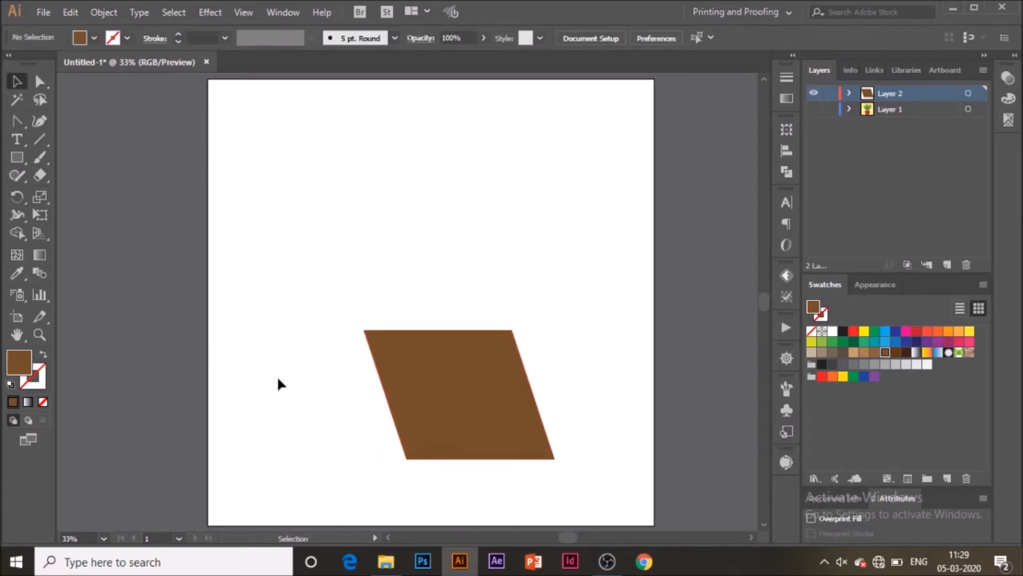
- Make a copy of the parallelogram reflected across the vertical axis and move it left until both top edges coincide
key(ctrl+equal)
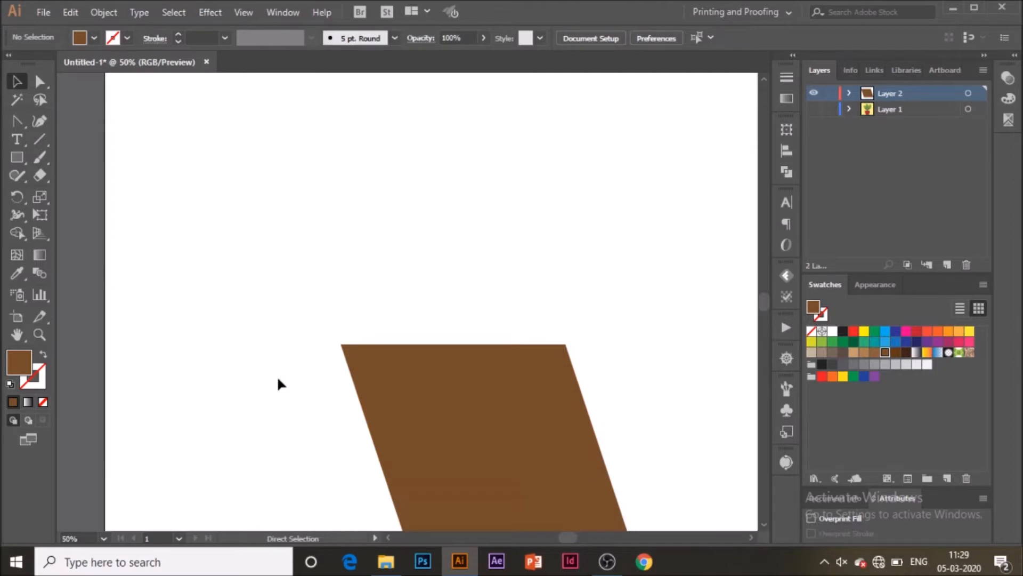
scroll(278, 383, down, 3)
click(571, 382)
key(v)
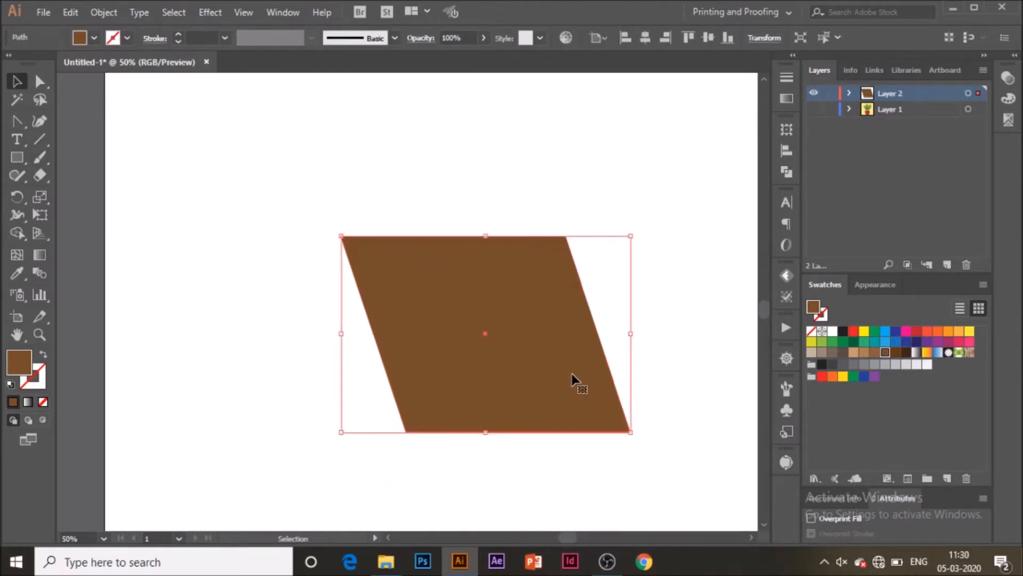
right_click(573, 382)
mouse_move(650, 283)
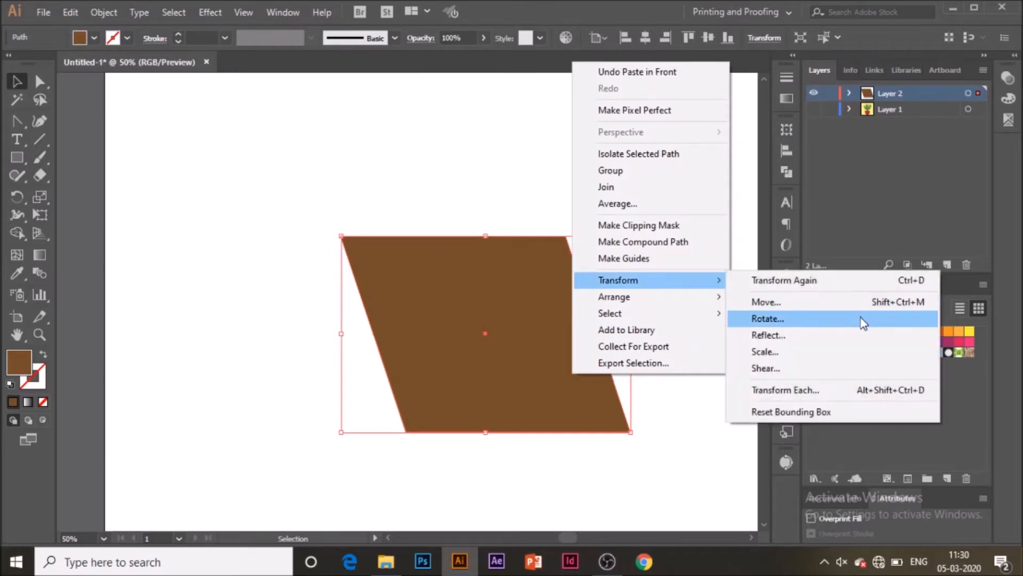
click(842, 336)
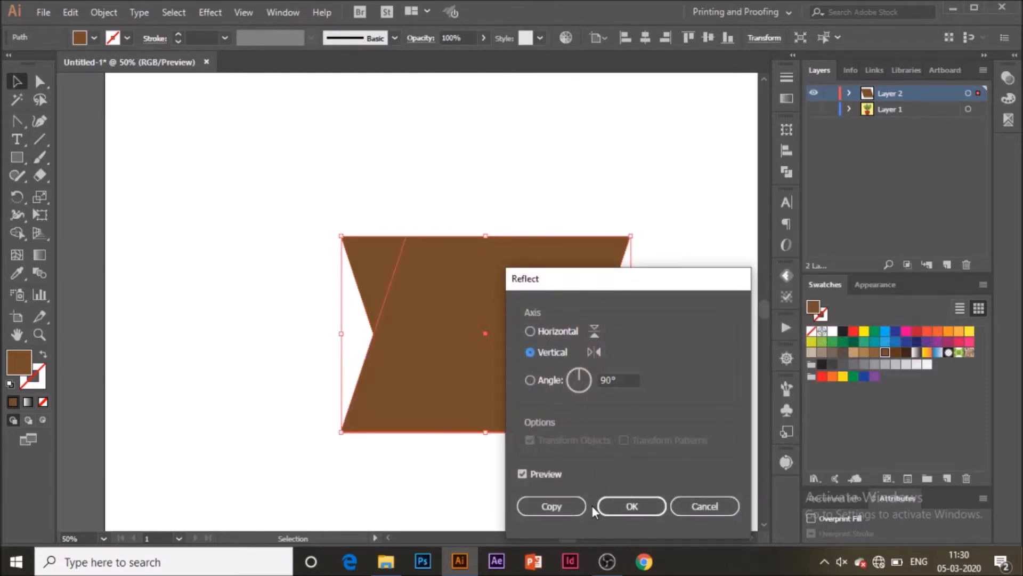
click(608, 504)
drag(434, 388, 369, 388)
- Remove the two outer triangles of the overlapping parallelograms with the Shape Builder tool, leaving a pot-shaped trapezoid
drag(674, 479, 325, 356)
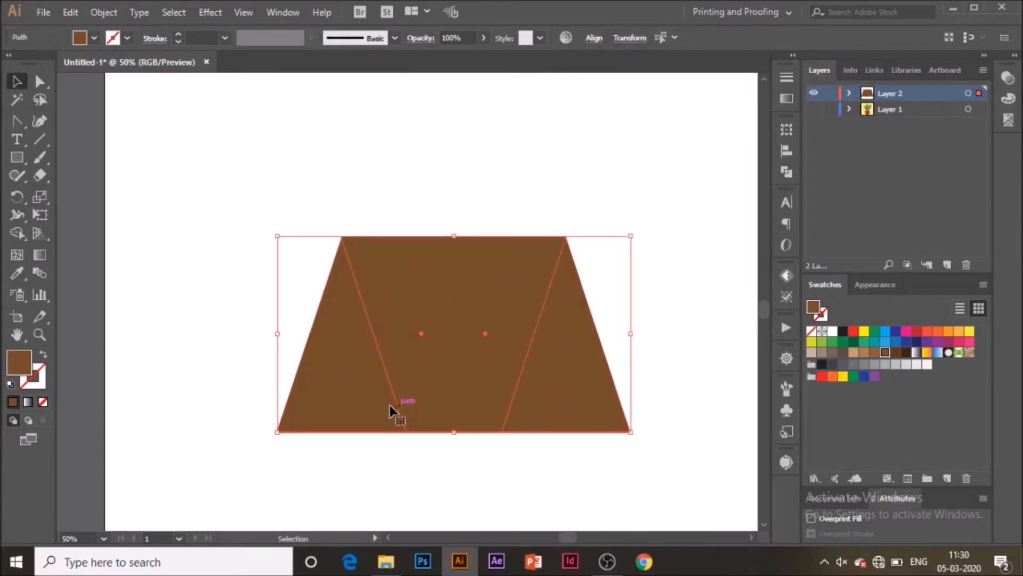
click(21, 231)
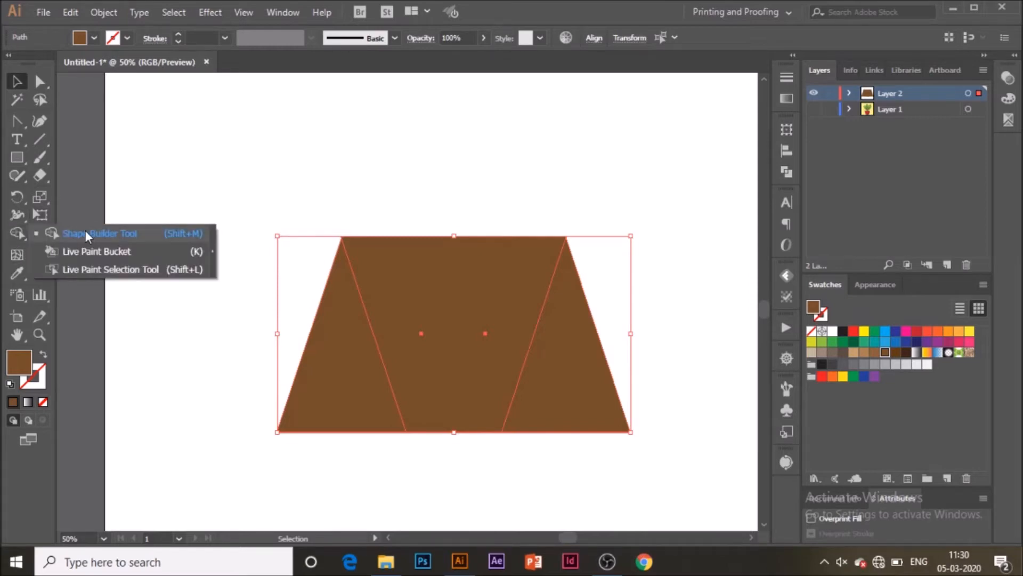
click(117, 231)
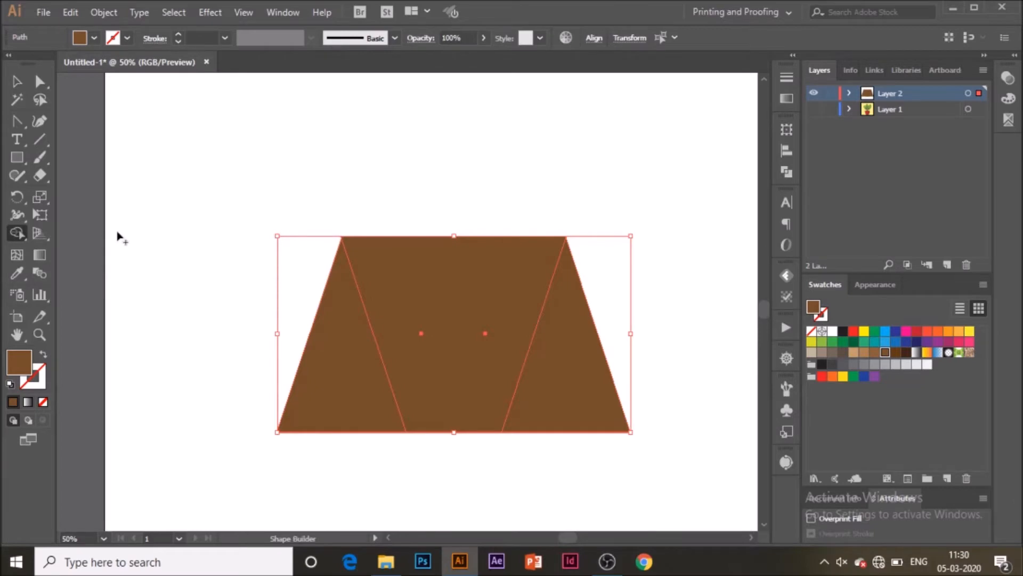
alt+click(367, 375)
alt+click(569, 352)
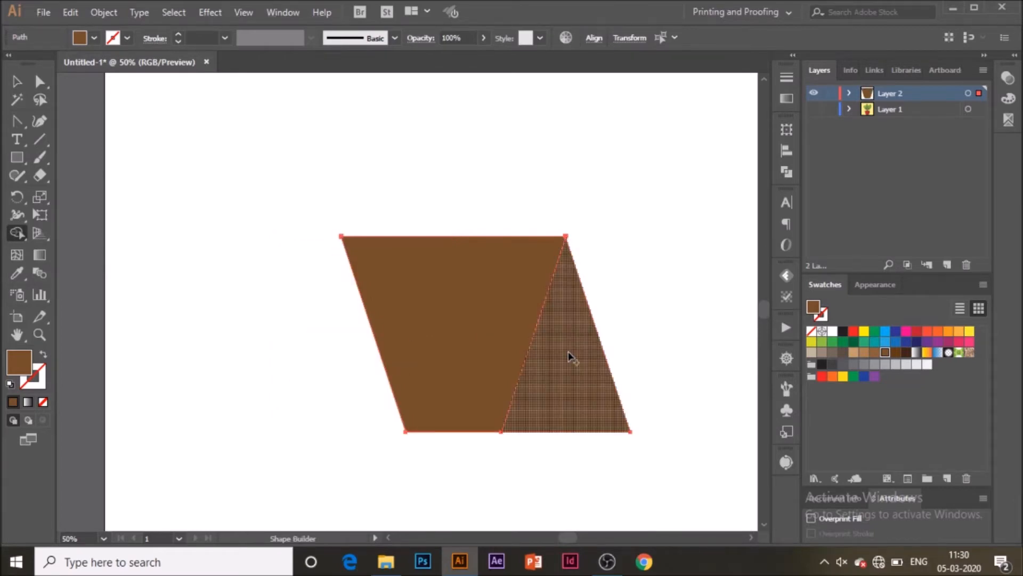
click(17, 81)
click(564, 366)
- Bow both slanted sides of the trapezoid outward with the Anchor Point tool to give the pot evenly rounded sides
click(473, 343)
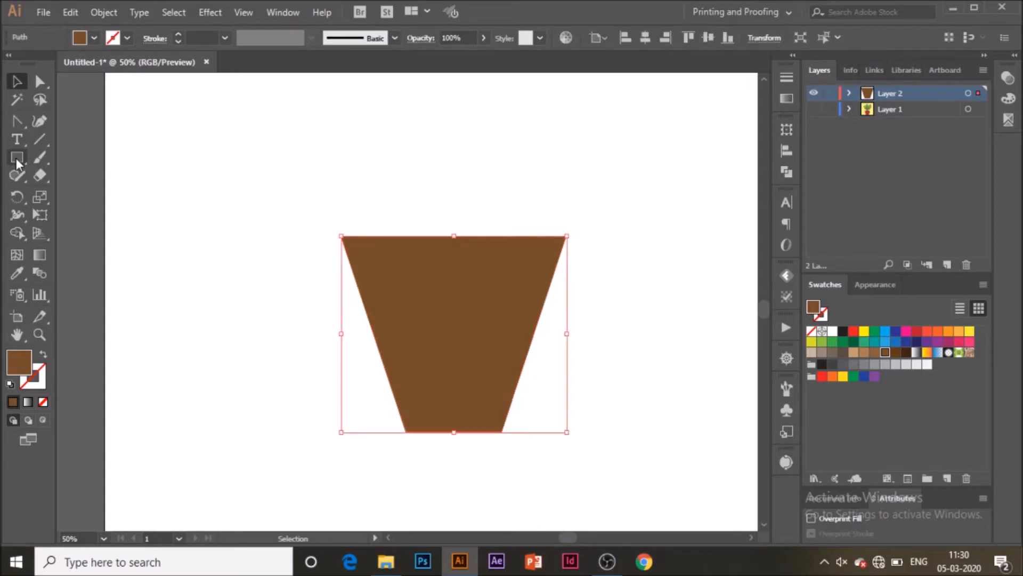
click(17, 121)
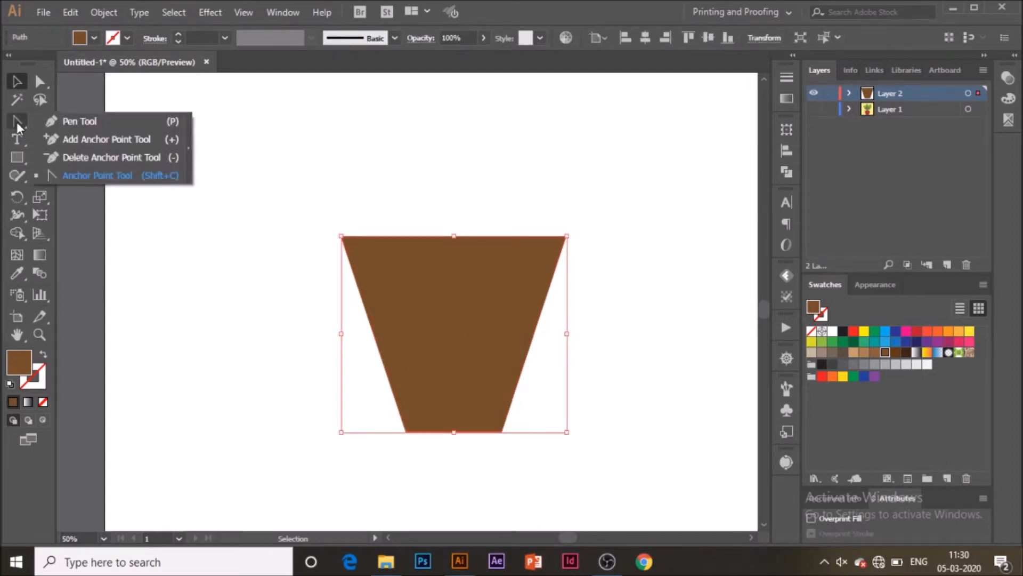
click(125, 176)
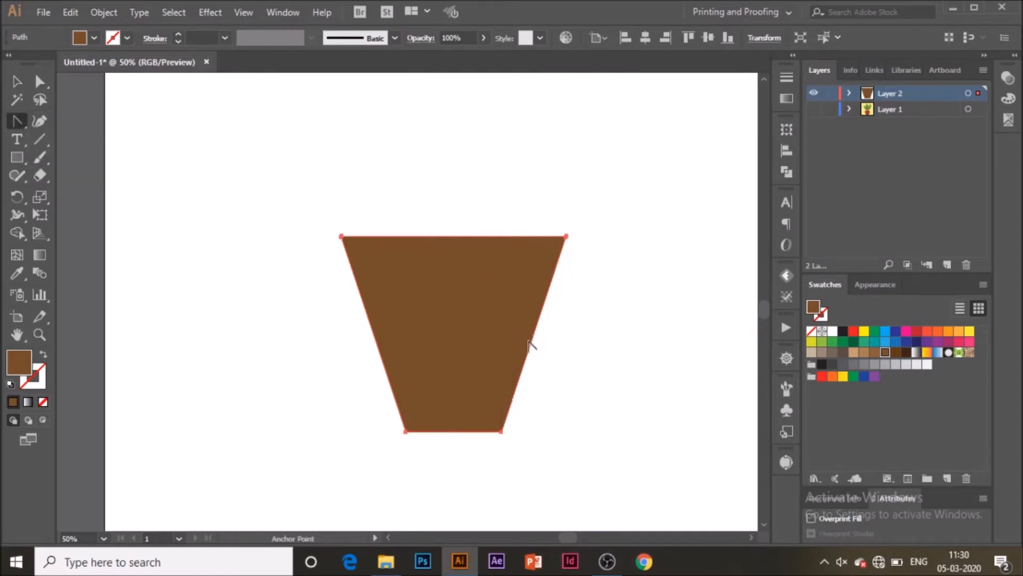
drag(533, 346, 550, 342)
key(ctrl+z)
drag(377, 348, 354, 349)
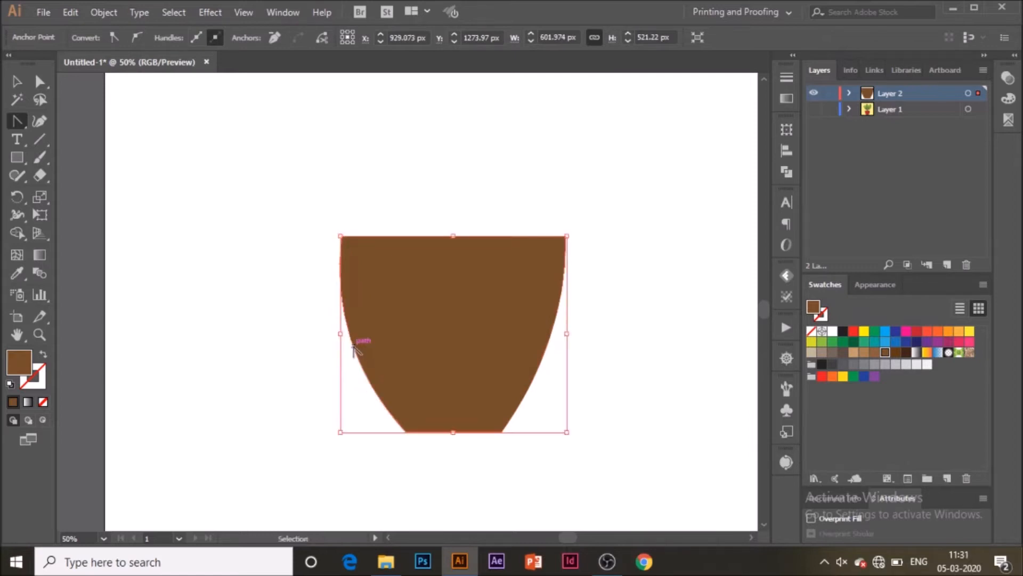
key(ctrl+z)
drag(376, 334, 352, 332)
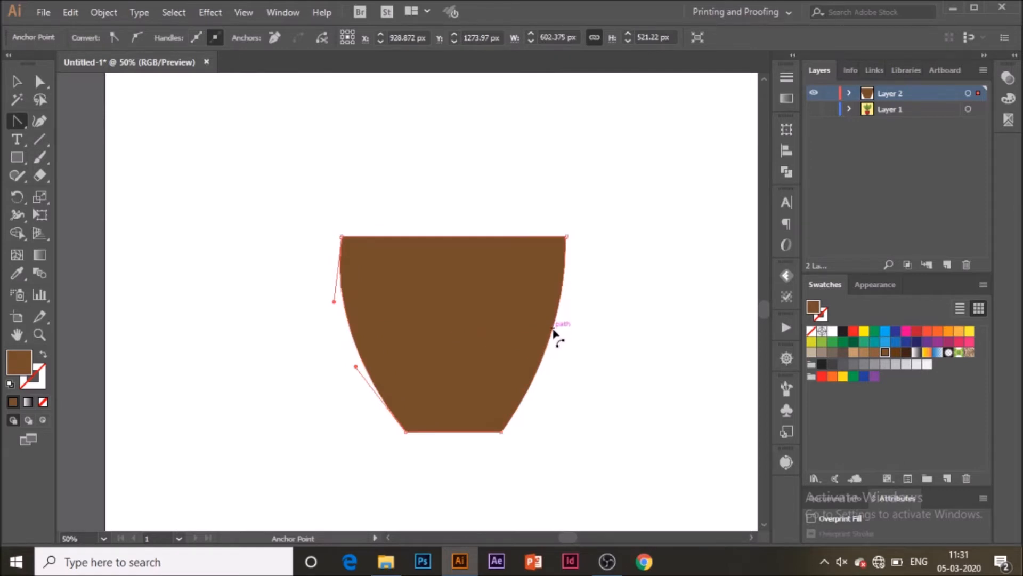
drag(558, 335, 559, 336)
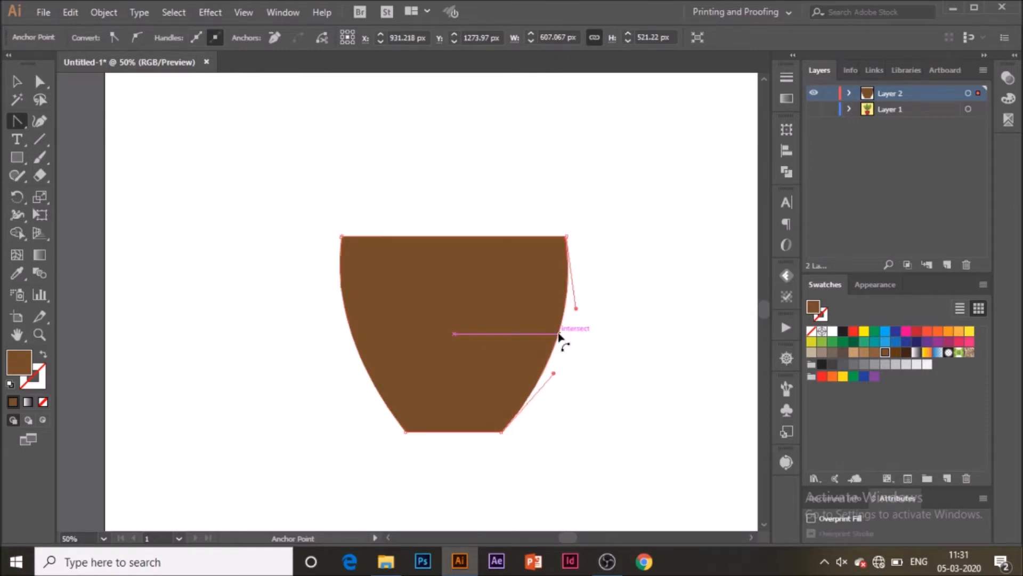
click(17, 81)
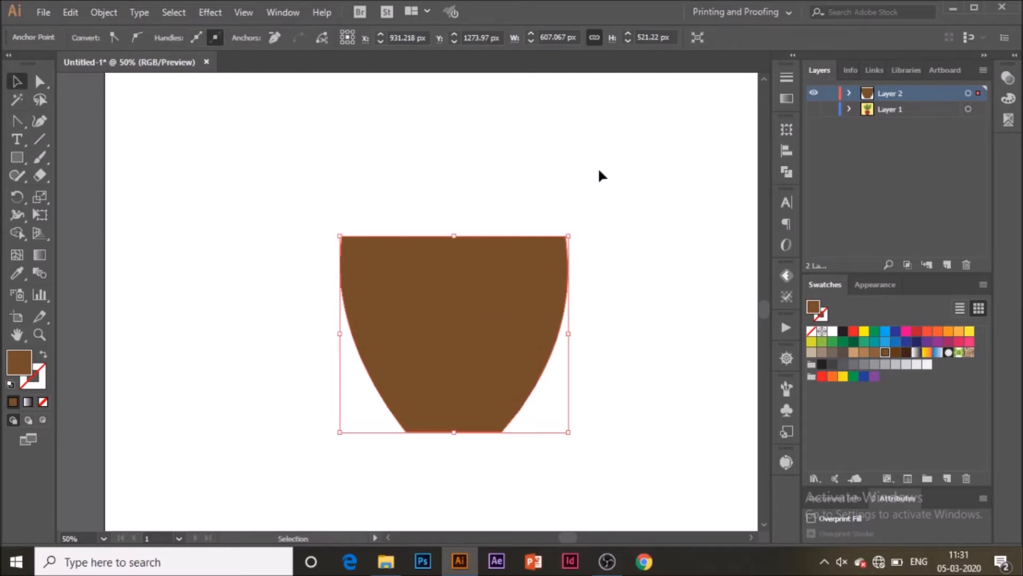
click(666, 264)
- Change the fill of all the overlapping pot shapes to the more orange brown #8c4611
drag(611, 421, 209, 327)
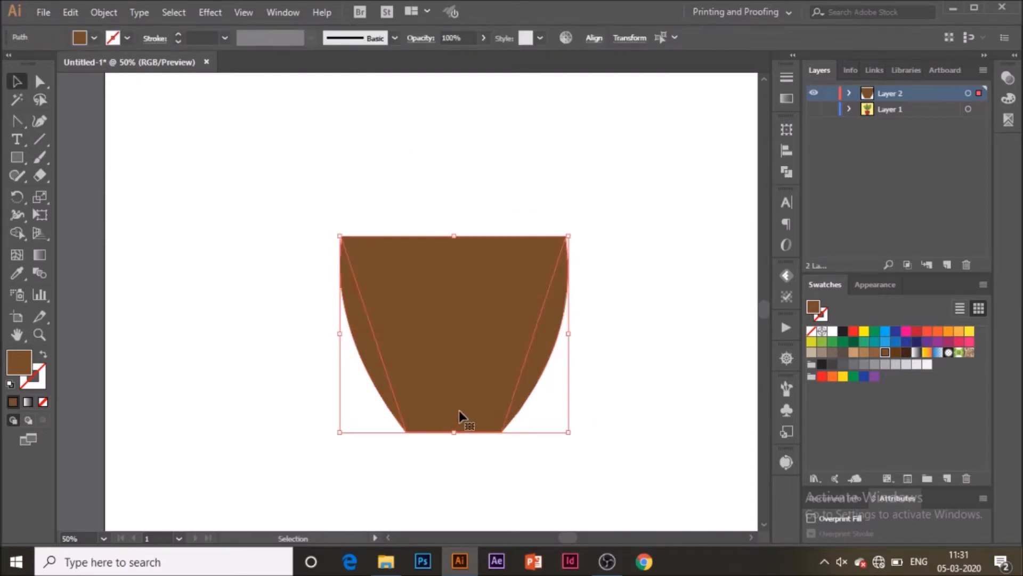
click(634, 393)
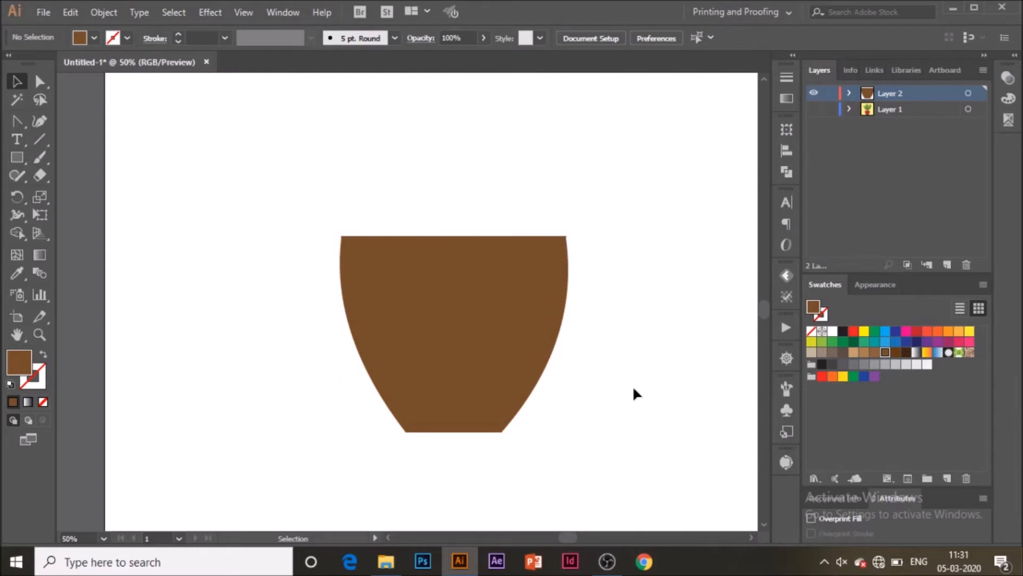
drag(633, 389, 328, 340)
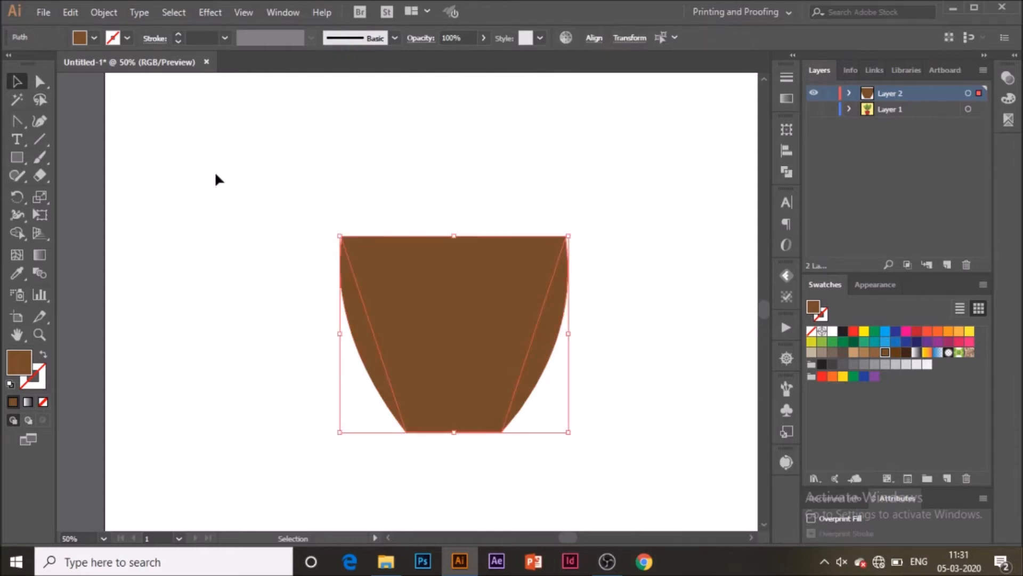
double_click(26, 366)
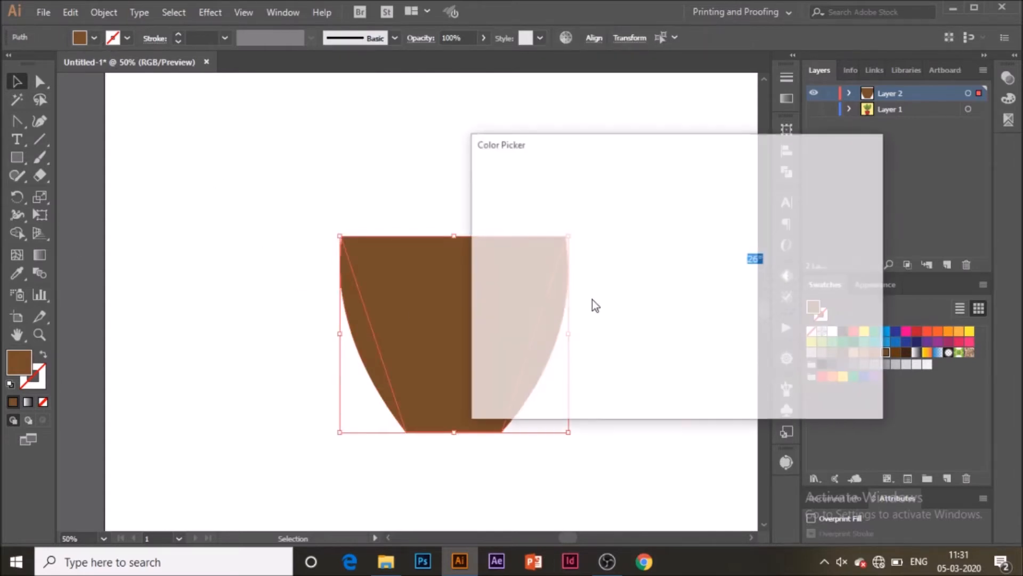
drag(668, 290, 649, 270)
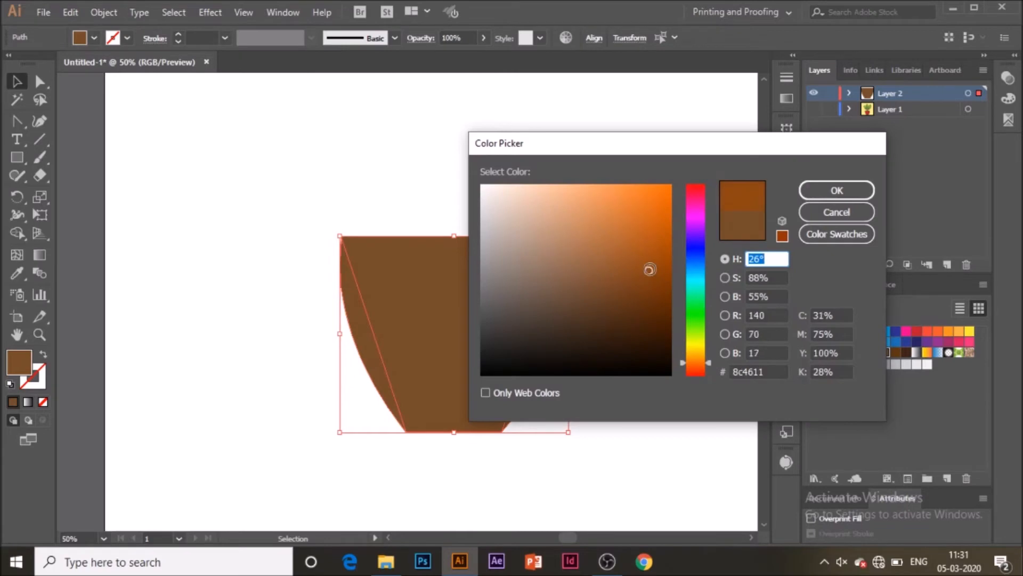
click(812, 181)
click(611, 450)
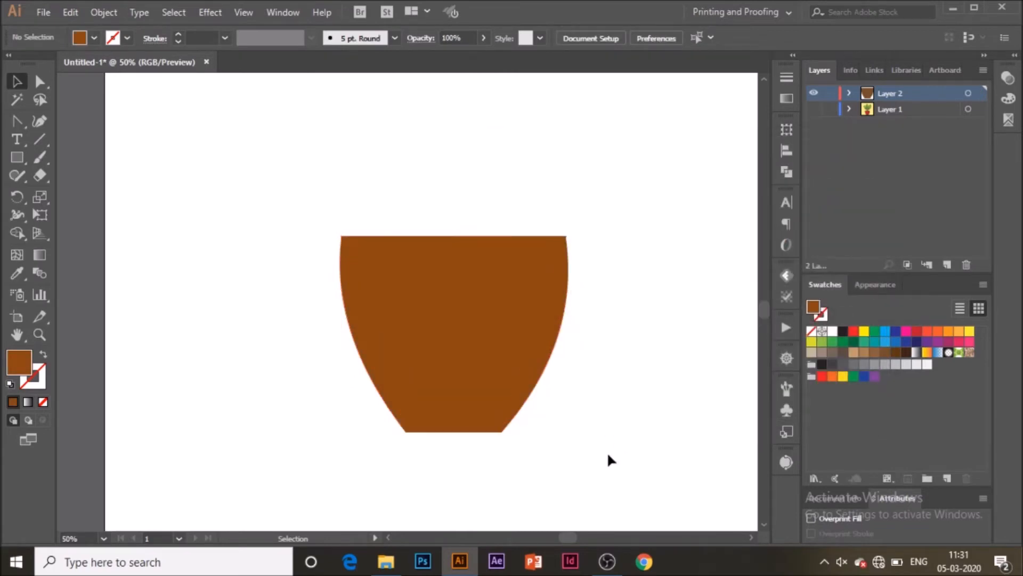
- Shift the top pot shape slightly left so a narrow strip of the pot beneath shows along the right side
key(a)
click(521, 381)
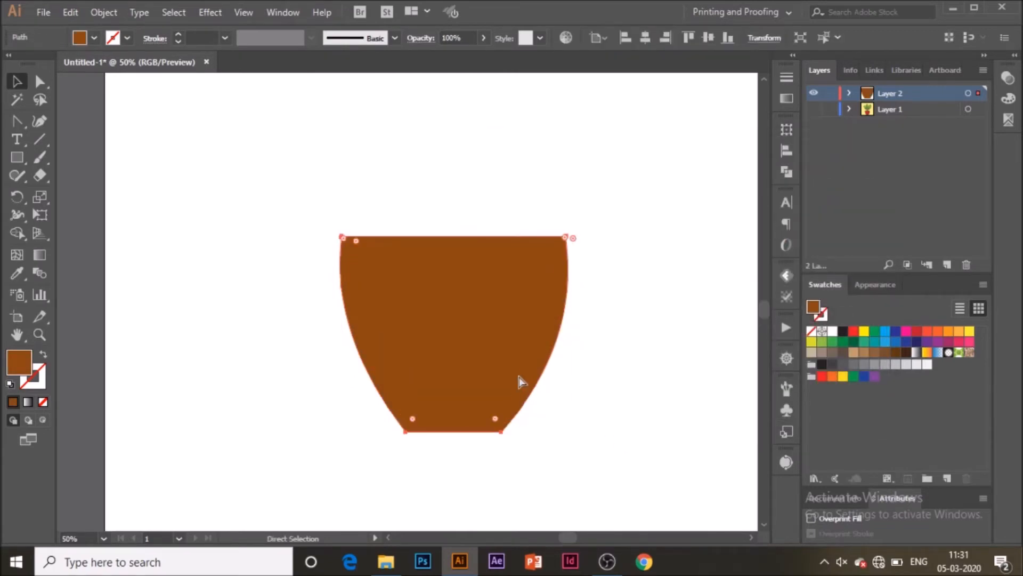
key(v)
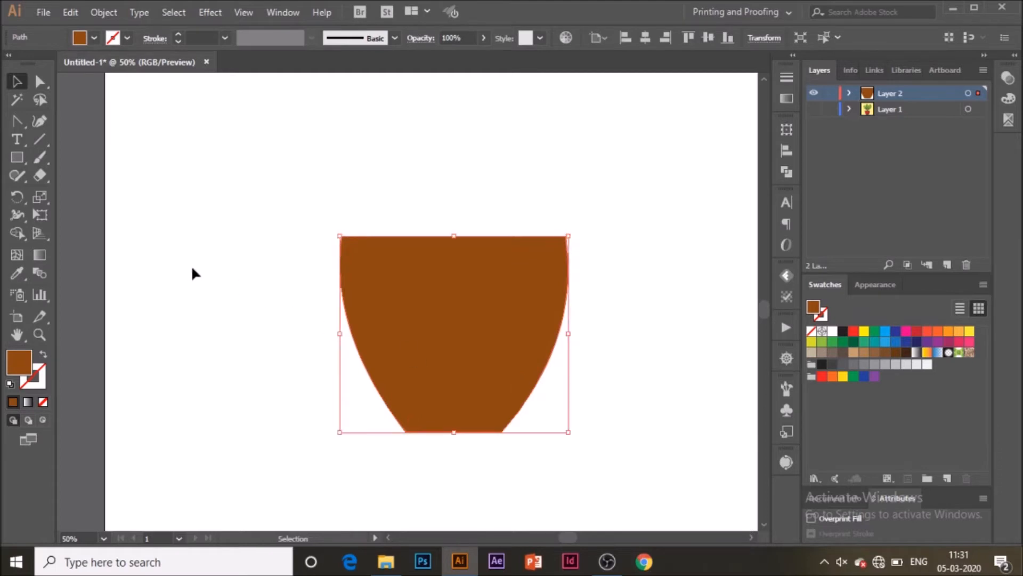
drag(499, 303, 487, 302)
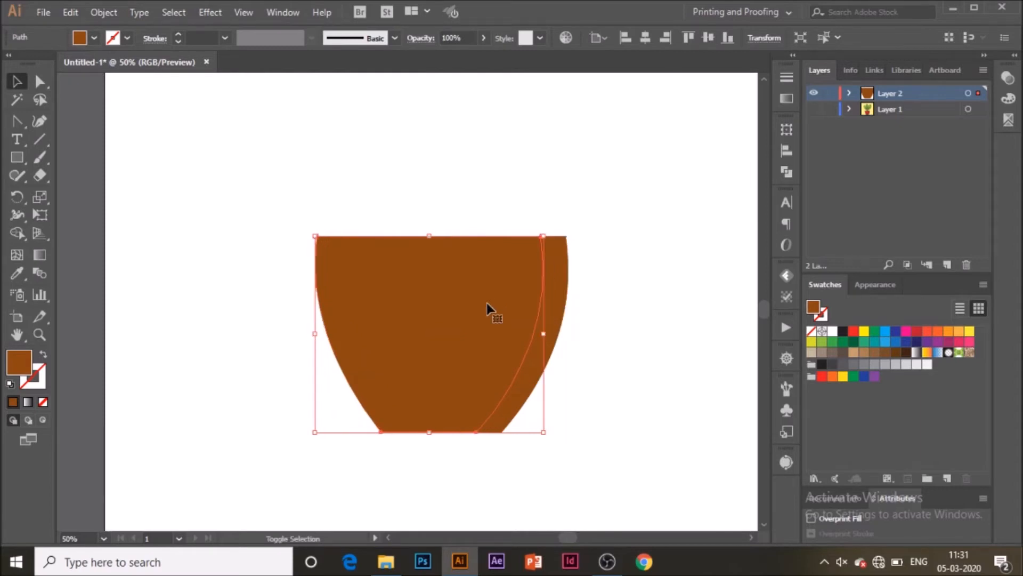
- Cut away the left strip and the middle of the two offset pot shapes with Shape Builder, leaving a right-hand crescent on the pot
click(597, 340)
click(545, 320)
shift+click(318, 298)
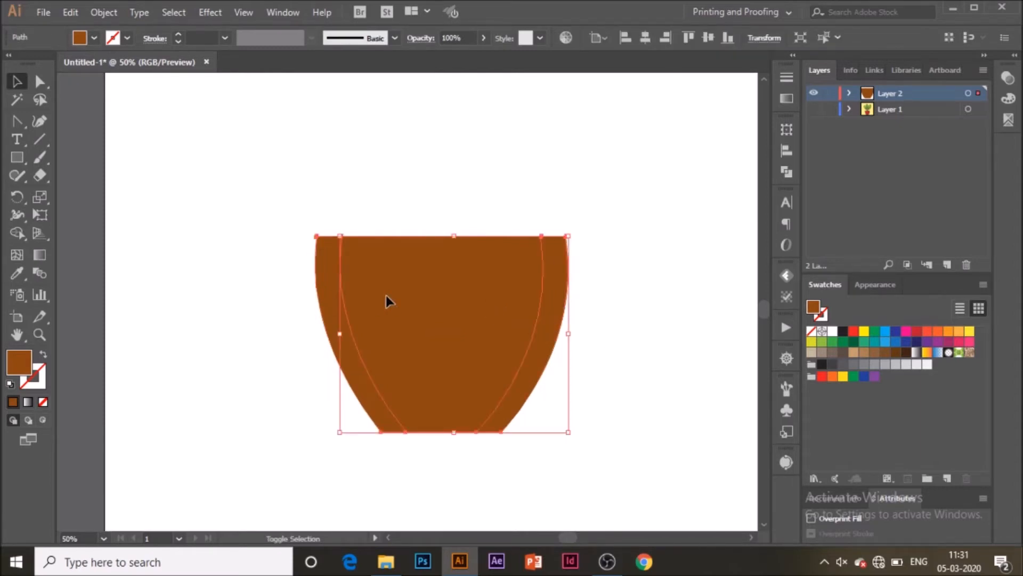
click(17, 233)
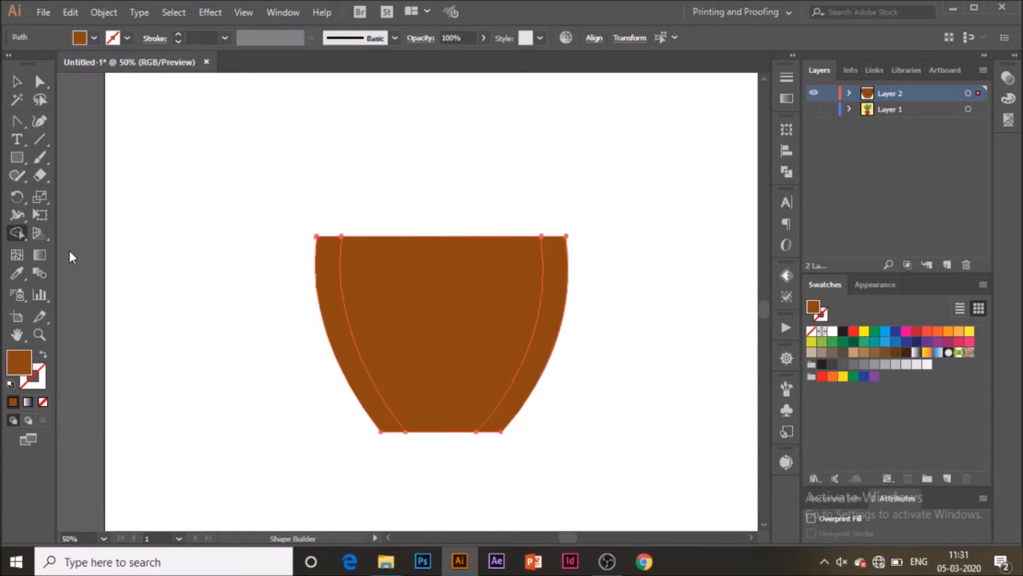
click(341, 341)
alt+click(337, 341)
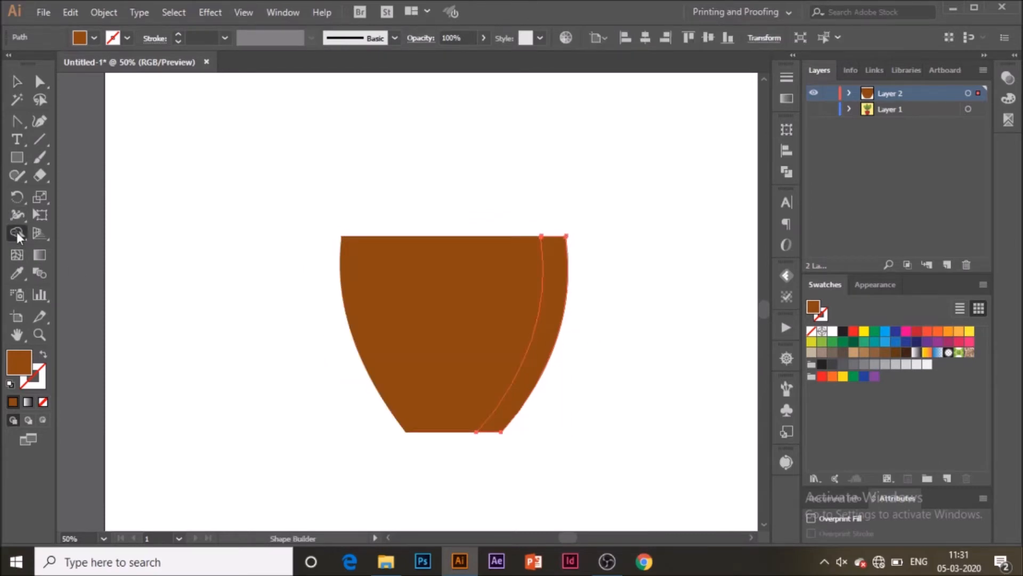
- Fill the crescent along the pot's right side with pure black #000000
click(17, 81)
click(637, 308)
click(549, 327)
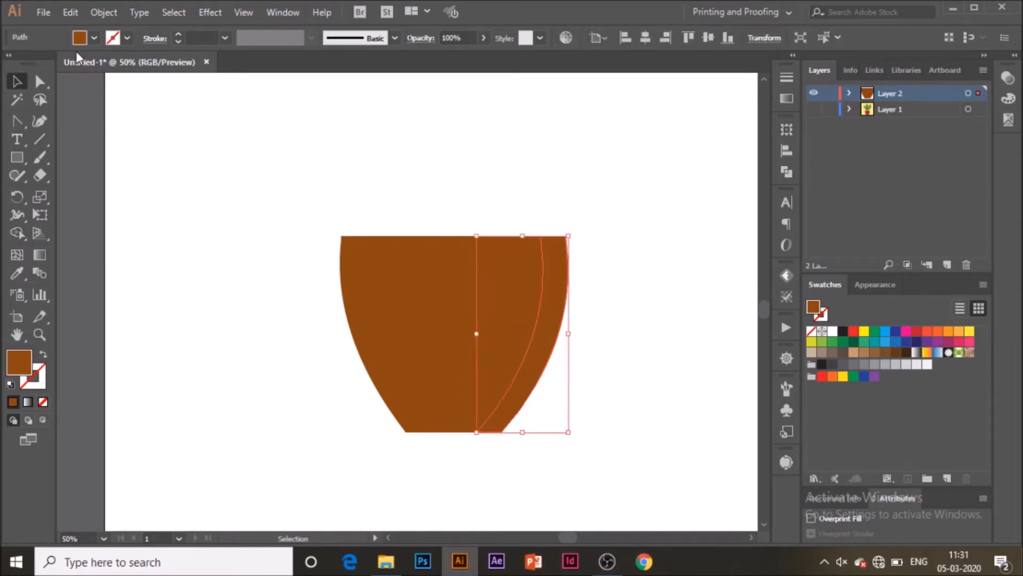
click(82, 43)
click(19, 105)
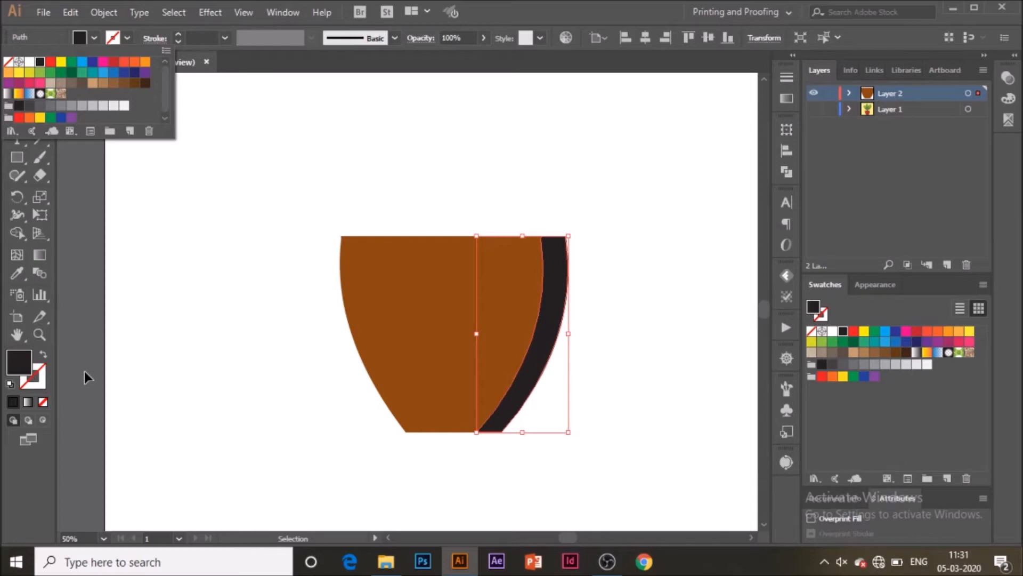
click(29, 366)
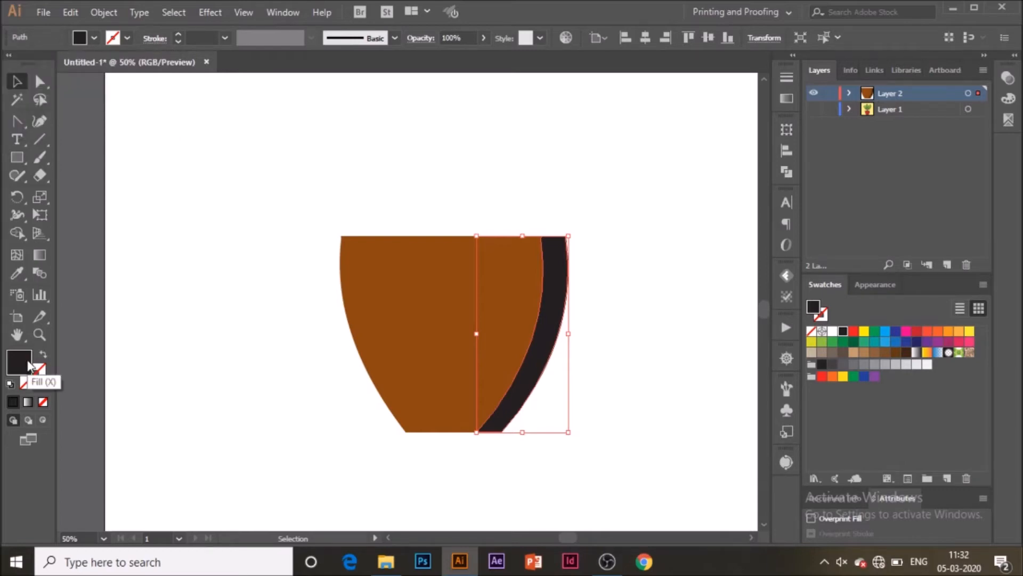
double_click(30, 366)
drag(491, 366, 472, 381)
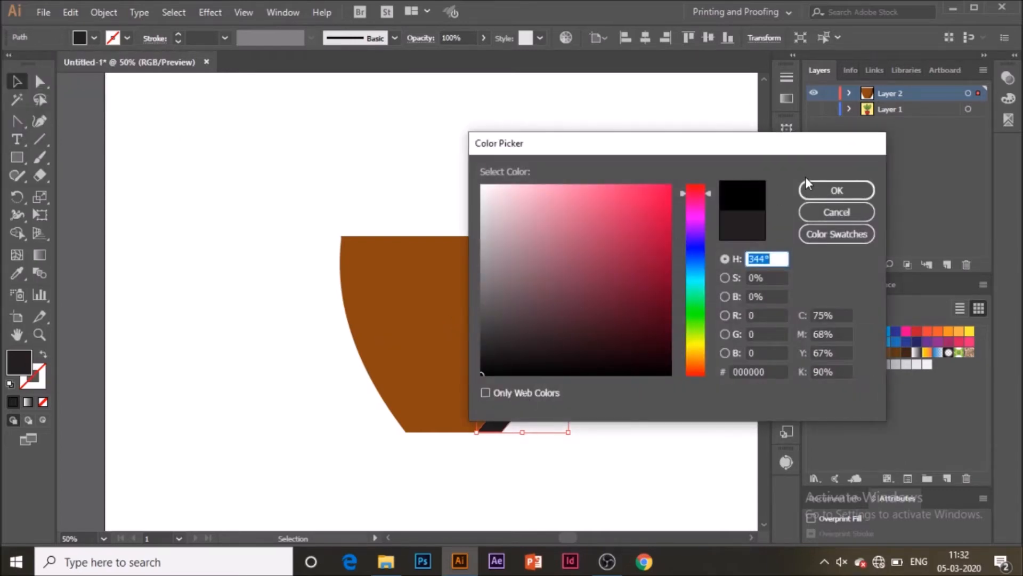
click(821, 192)
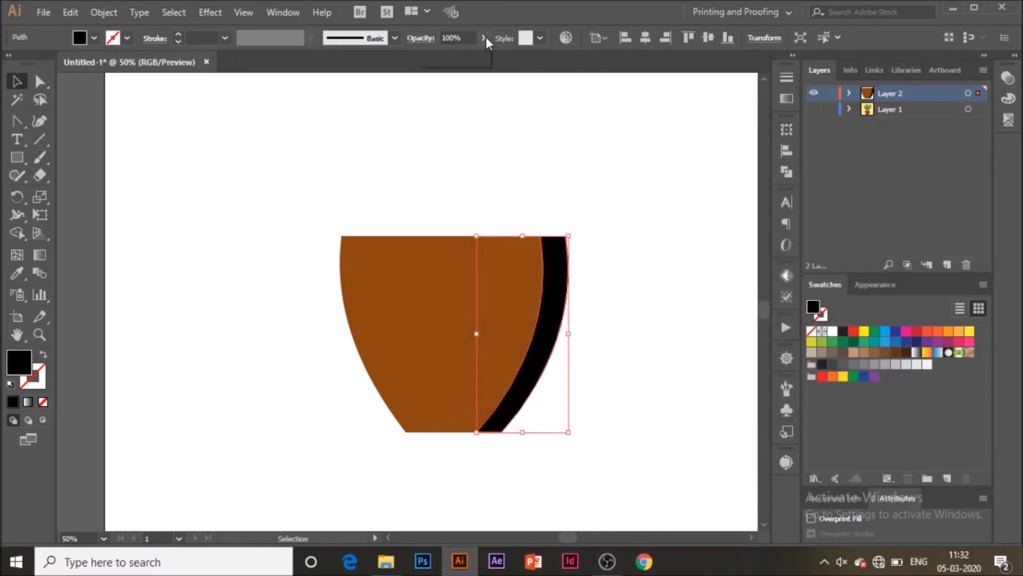
- Lower the black crescent's opacity to 12%
mouse_move(486, 38)
mouse_down()
mouse_move(438, 57)
mouse_move(437, 72)
mouse_up()
click(529, 156)
click(647, 357)
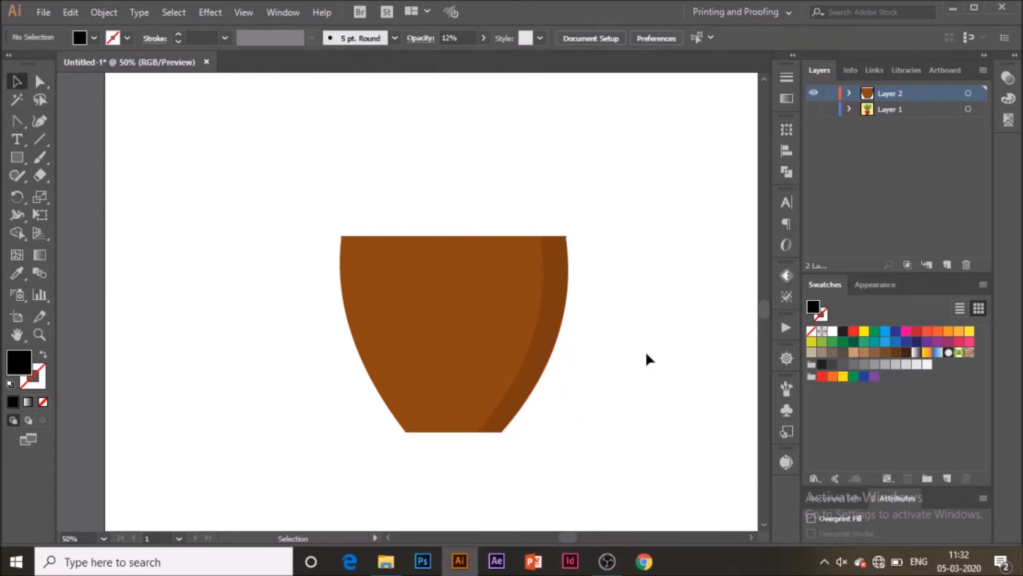
- Raise the shadow crescent's opacity to 32%
click(533, 333)
click(546, 336)
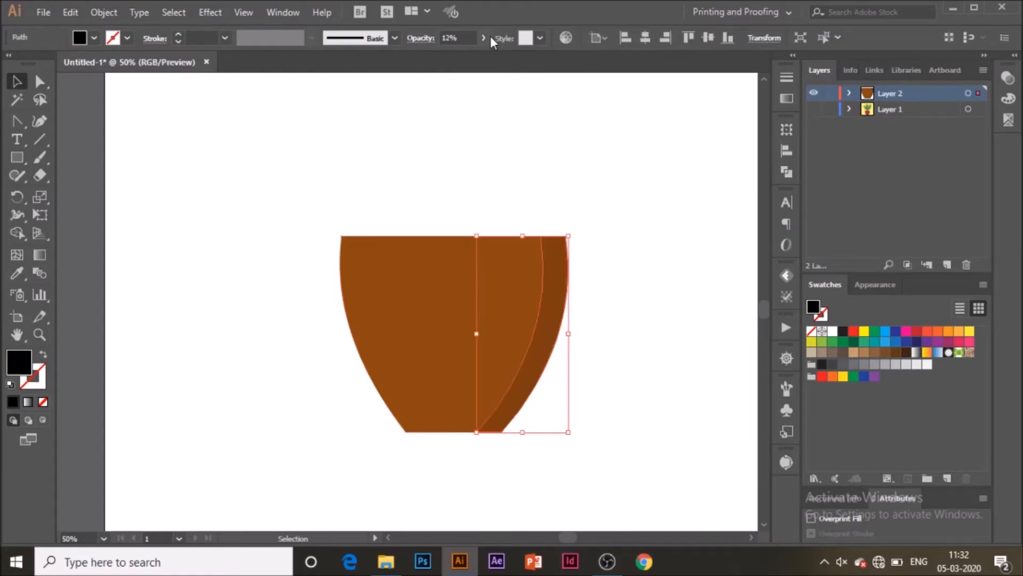
click(484, 39)
drag(443, 56, 444, 57)
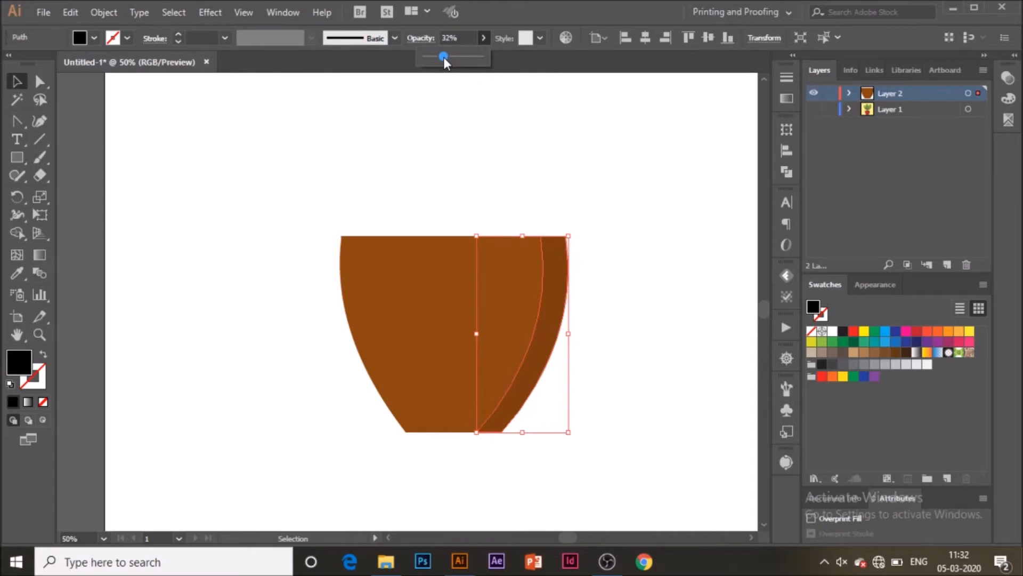
click(688, 309)
click(691, 309)
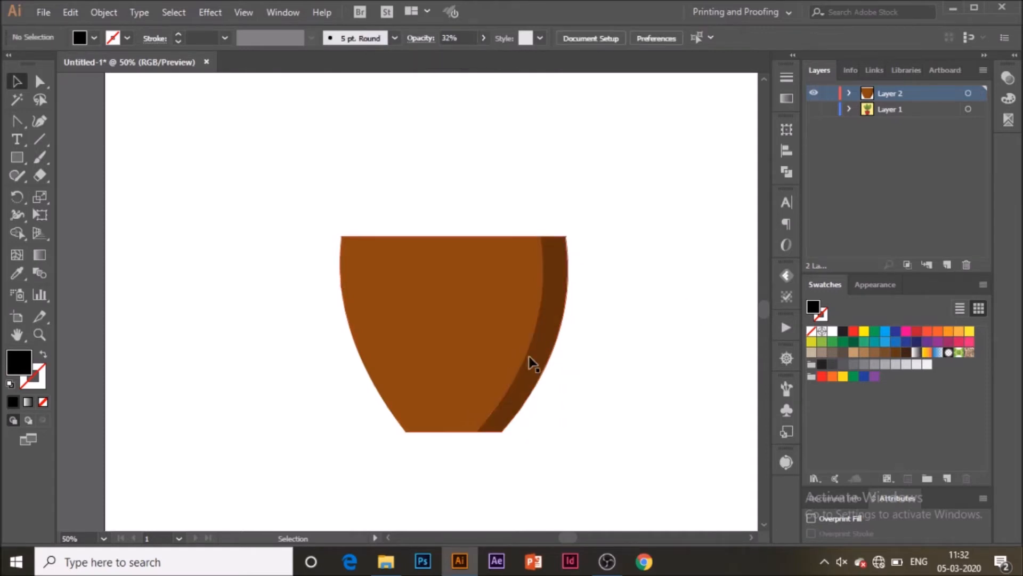
- Set the shadow crescent's opacity to 18%
click(523, 309)
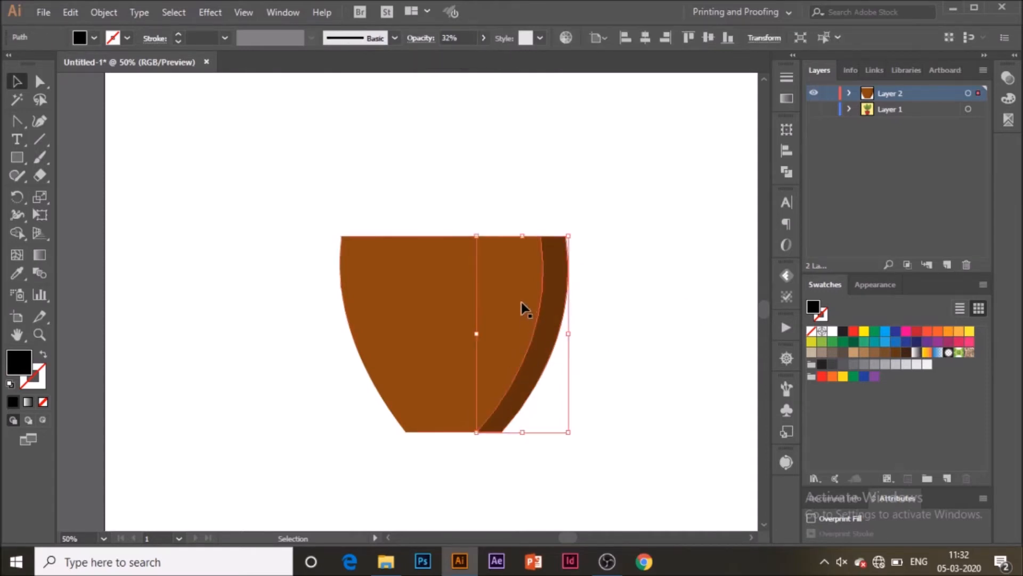
click(483, 38)
click(691, 201)
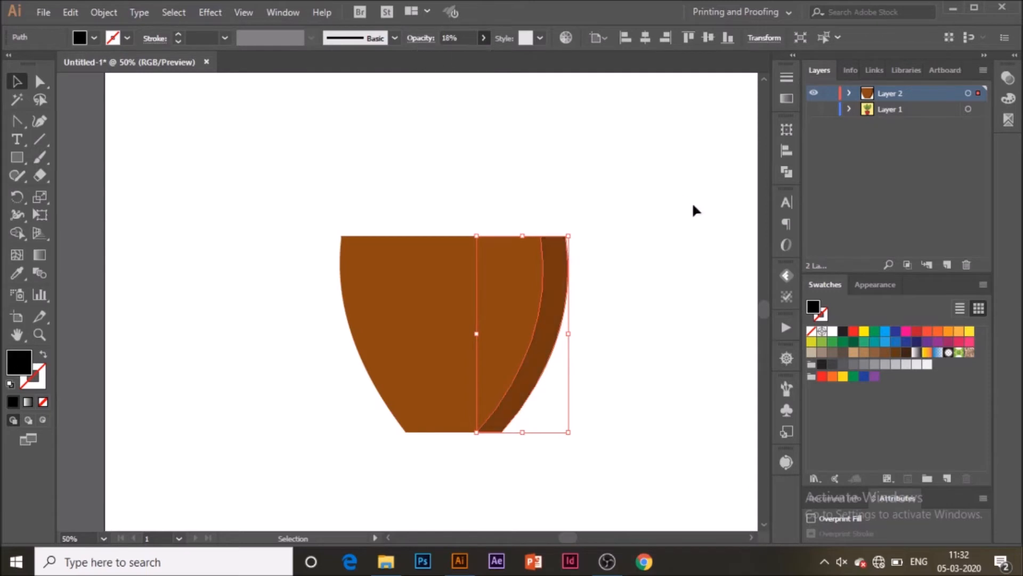
click(692, 201)
- Draw three straight stem lines fanning up from the middle of the pot's top edge with the Line Segment tool
scroll(648, 435, up, 3)
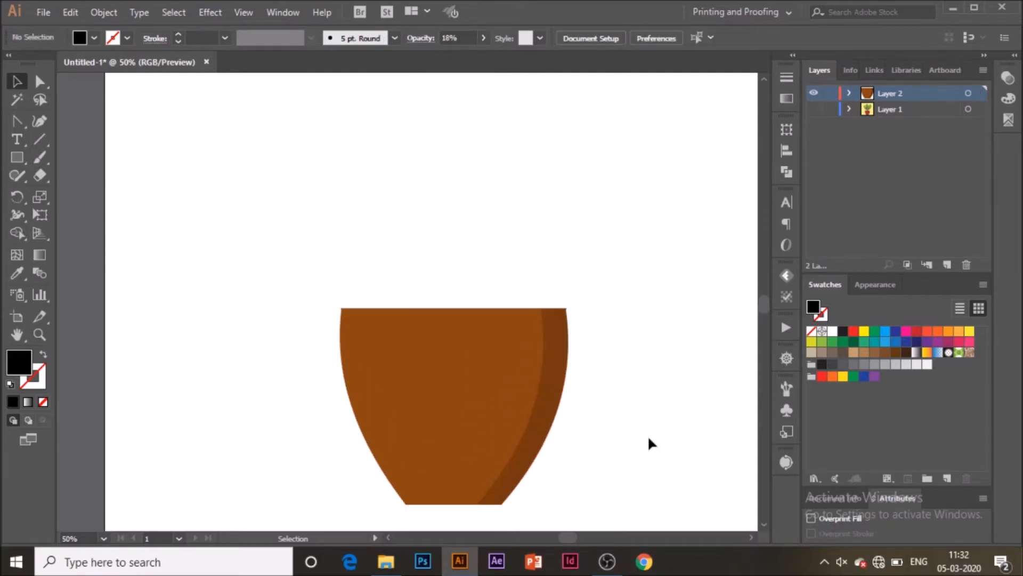
scroll(647, 435, up, 1)
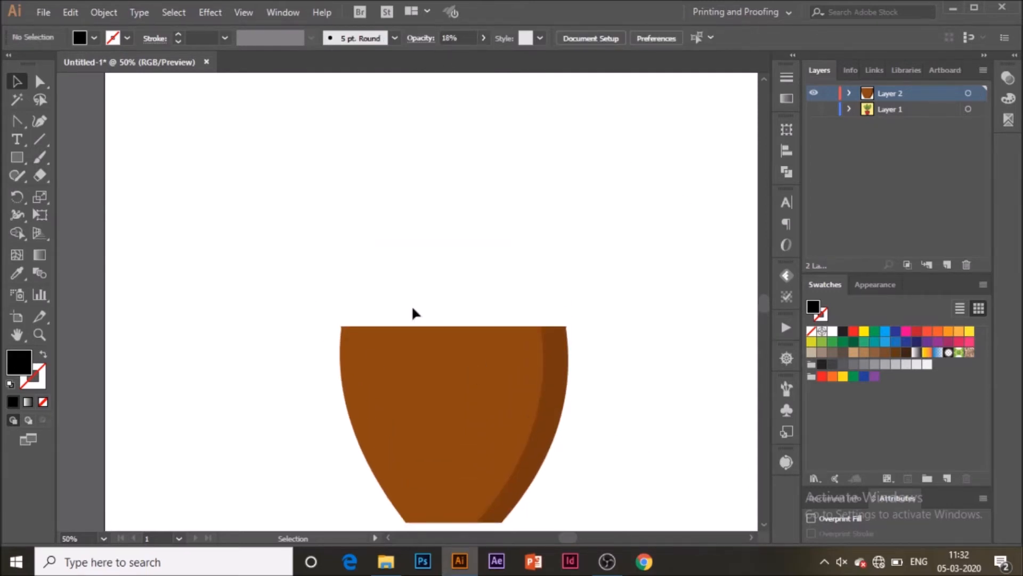
key(backslash)
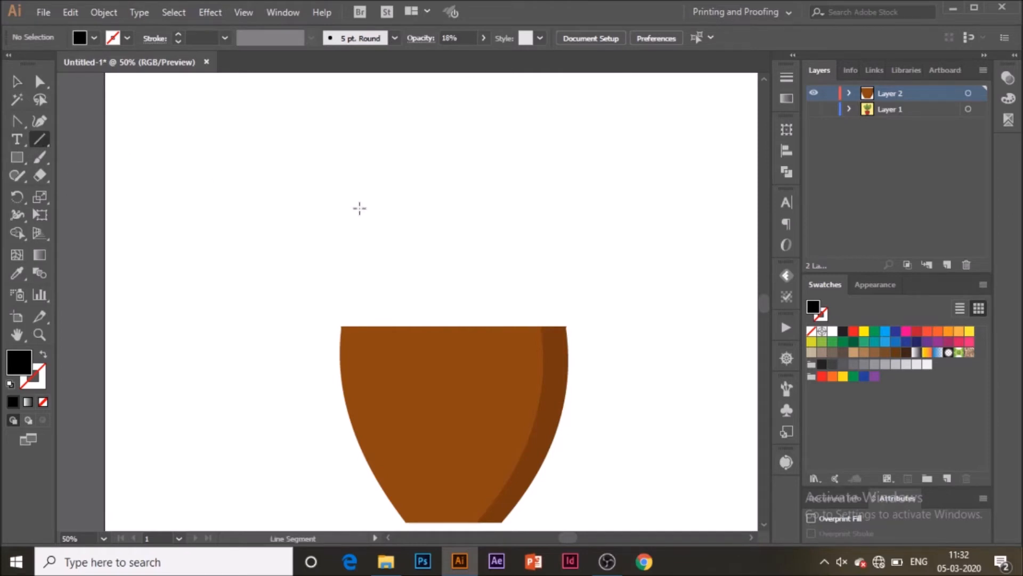
drag(378, 188, 435, 325)
drag(443, 146, 453, 324)
drag(553, 183, 450, 318)
key(ctrl+z)
drag(495, 206, 432, 325)
- Give the three stem lines a black 12 pt stroke with the width profile that tapers at both ends
click(16, 81)
drag(635, 230, 245, 244)
click(127, 37)
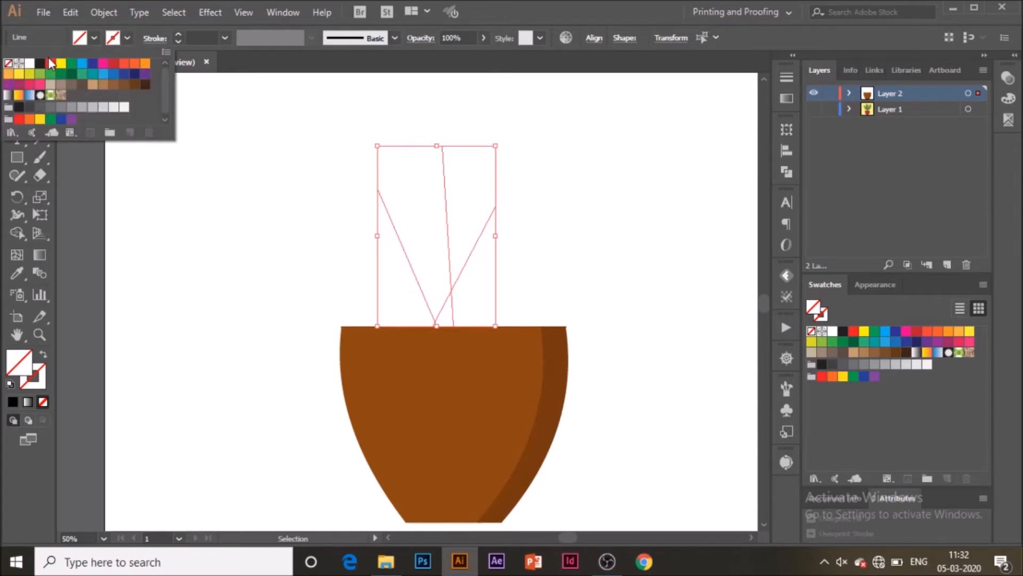
click(40, 63)
click(311, 37)
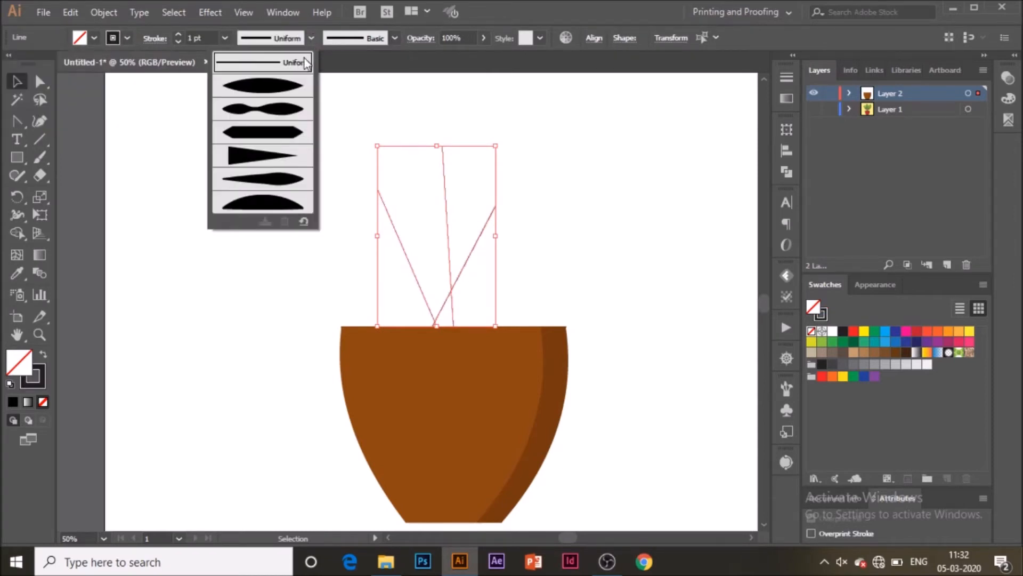
click(262, 86)
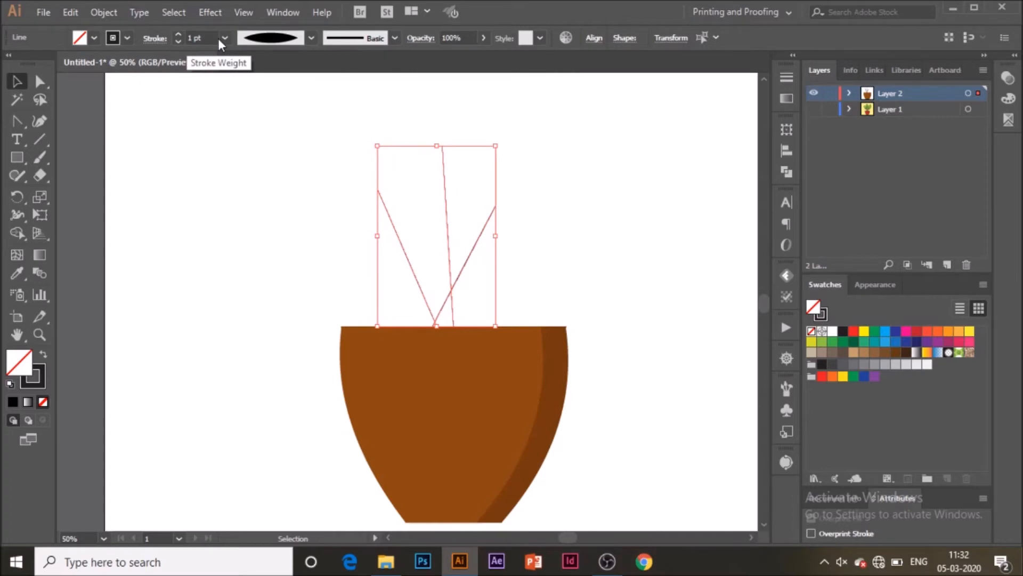
click(225, 38)
click(246, 268)
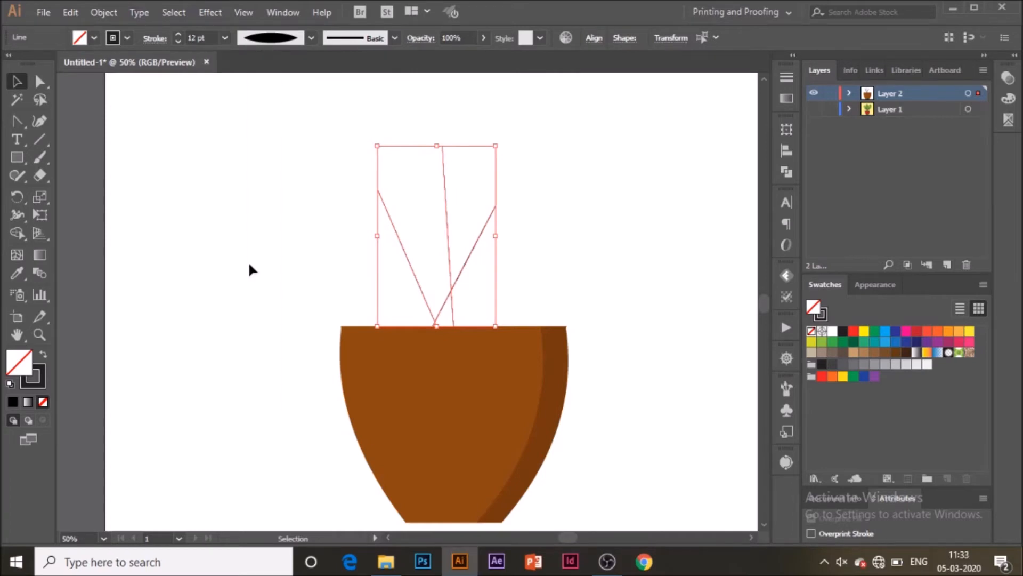
click(260, 256)
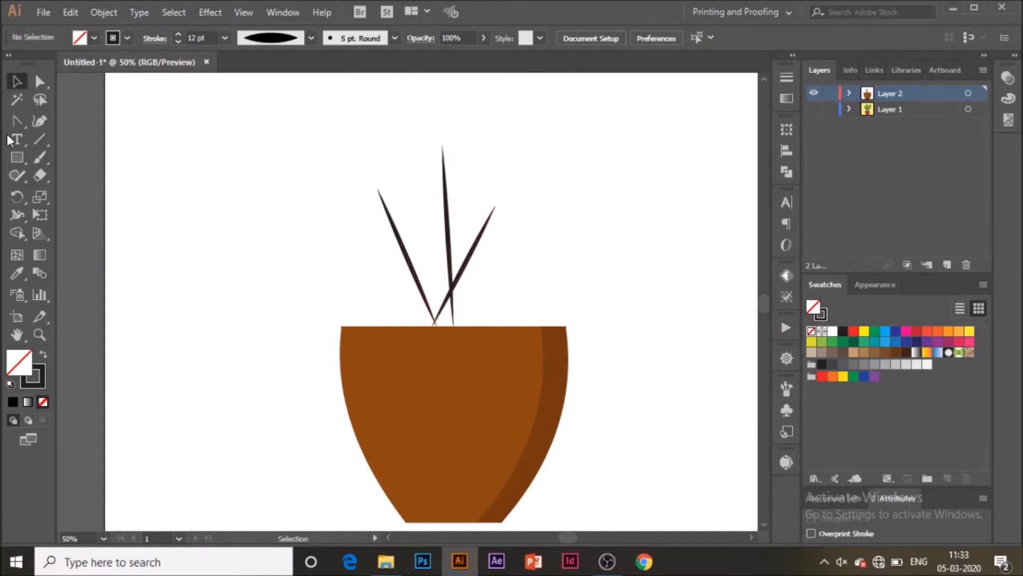
- Bend the three stems into gentle curves with the Anchor Point tool, bowing the middle one left and the right one outward
click(16, 121)
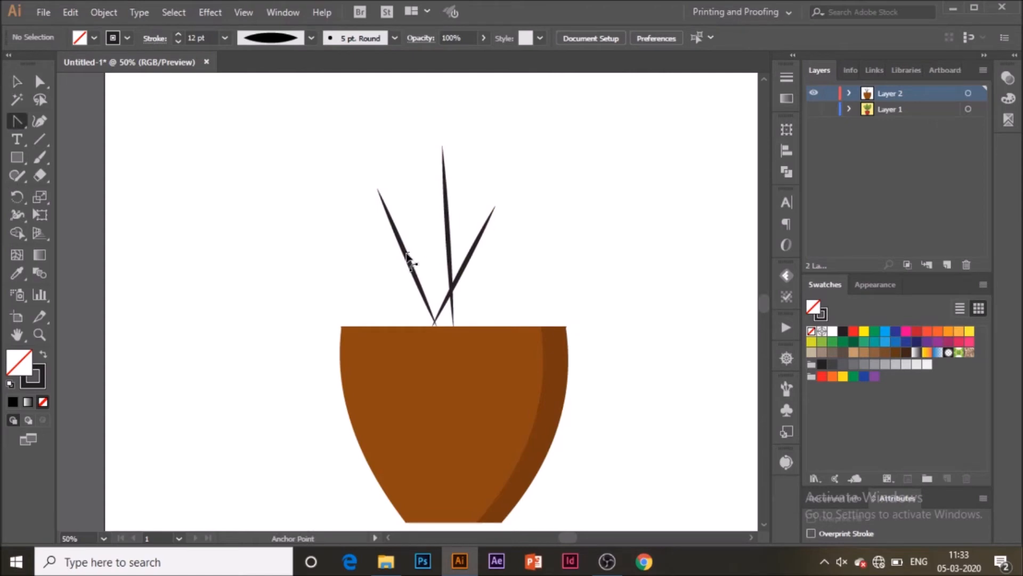
drag(413, 257, 476, 261)
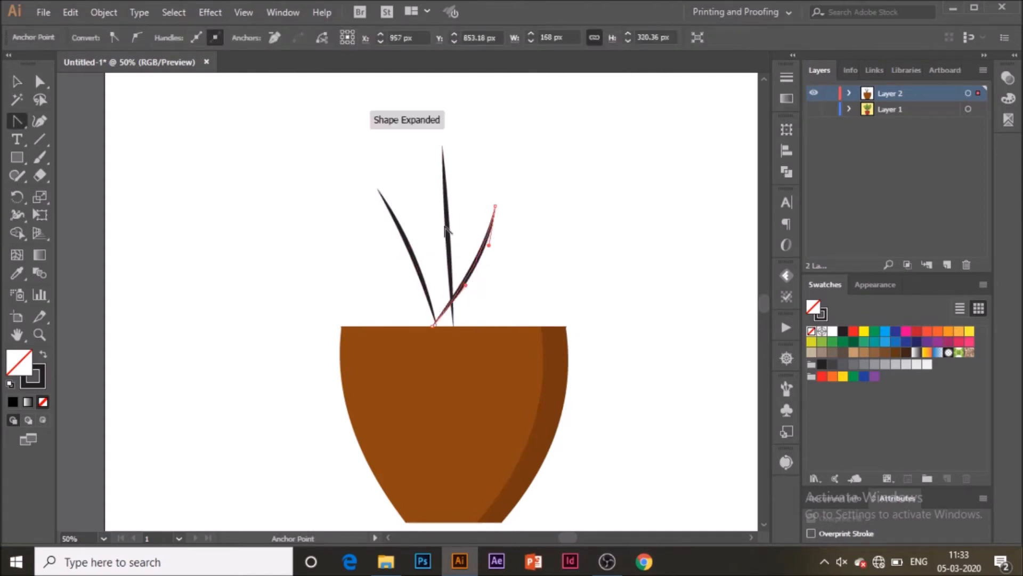
mouse_move(440, 229)
mouse_down()
mouse_move(457, 222)
mouse_move(439, 229)
mouse_up()
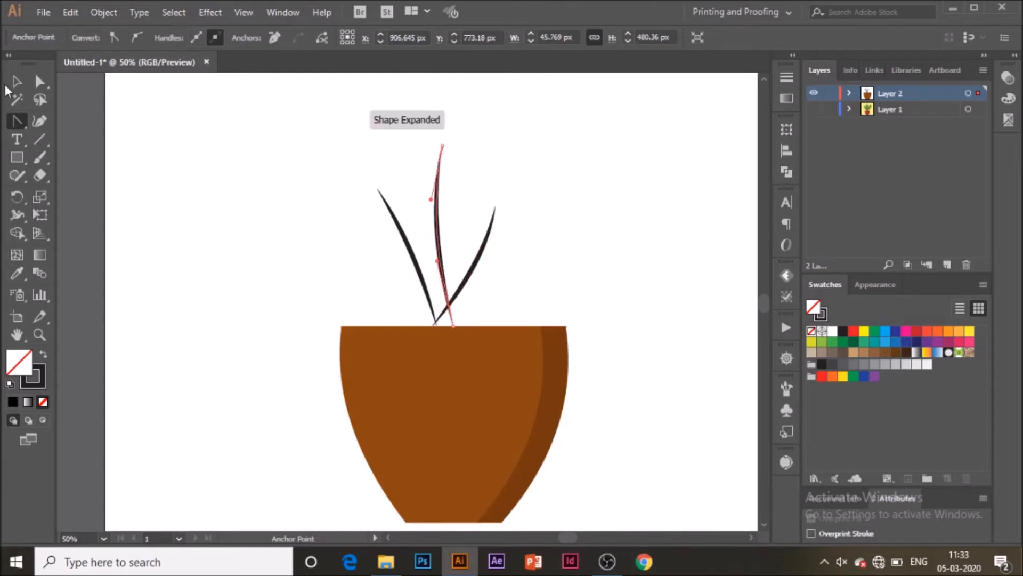
- Move the right stem slightly to the right so its base sits beside the left stem's base
click(15, 82)
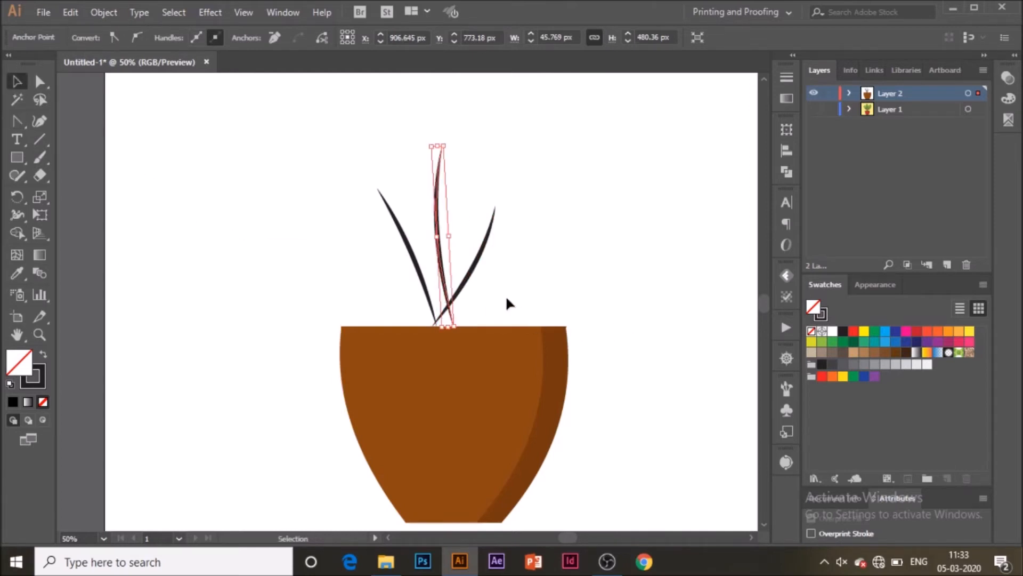
click(488, 260)
click(340, 266)
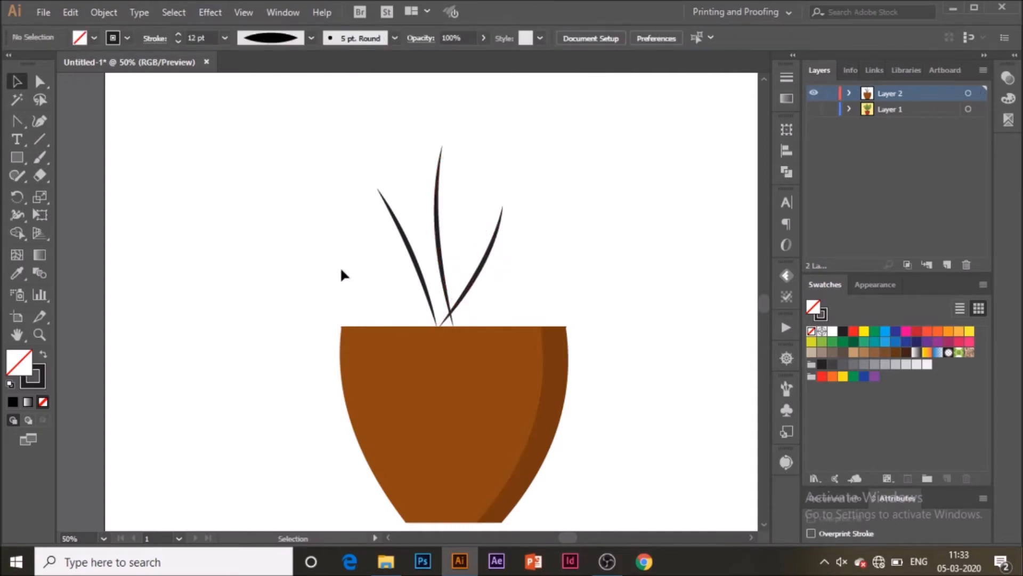
drag(316, 226, 555, 243)
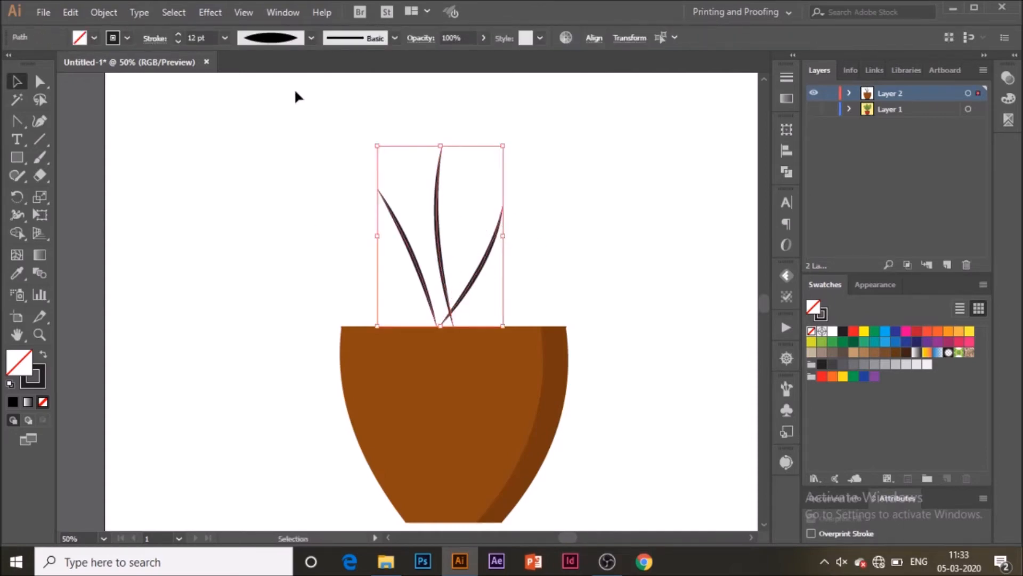
click(349, 271)
- Draw a tall narrow ellipse over the tip of the middle stem and swap its stroke and fill so it is solid black
scroll(541, 359, up, 6)
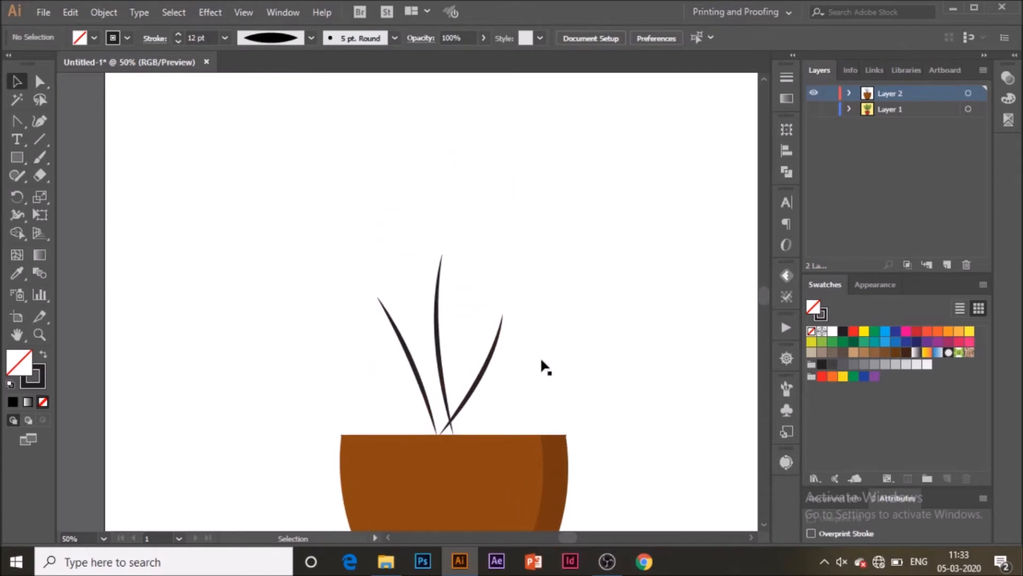
drag(23, 155, 100, 192)
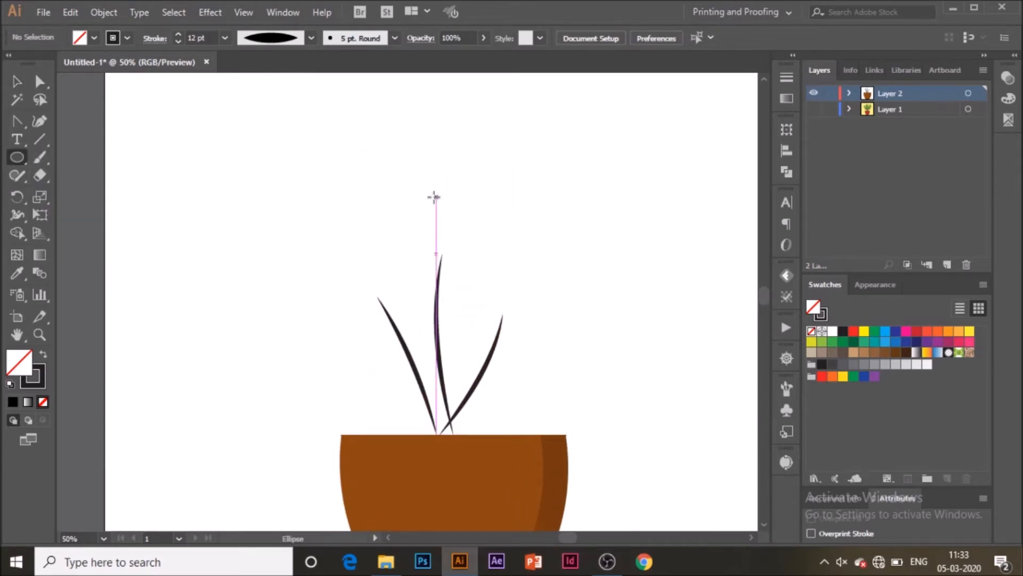
drag(444, 222, 476, 314)
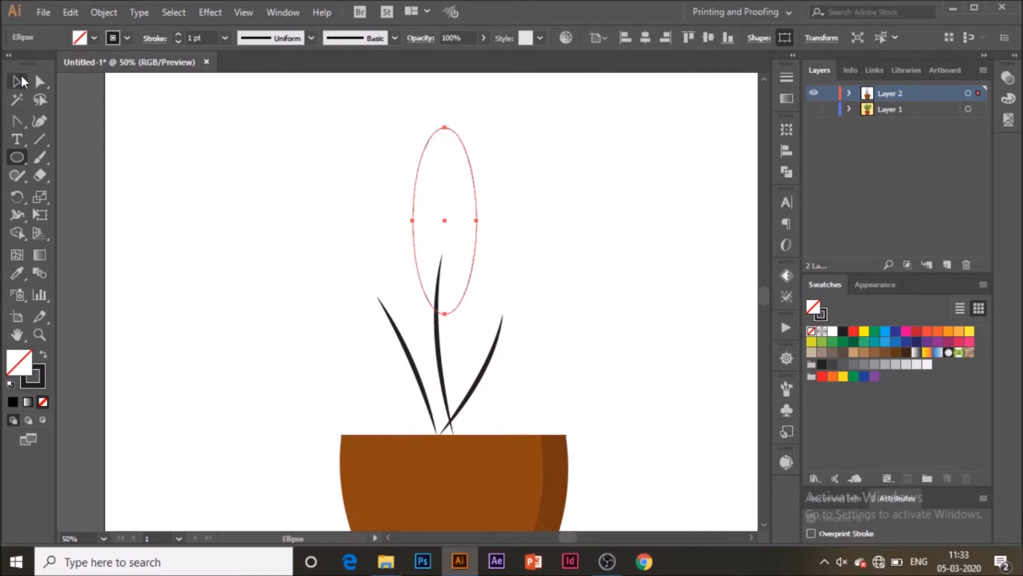
click(43, 354)
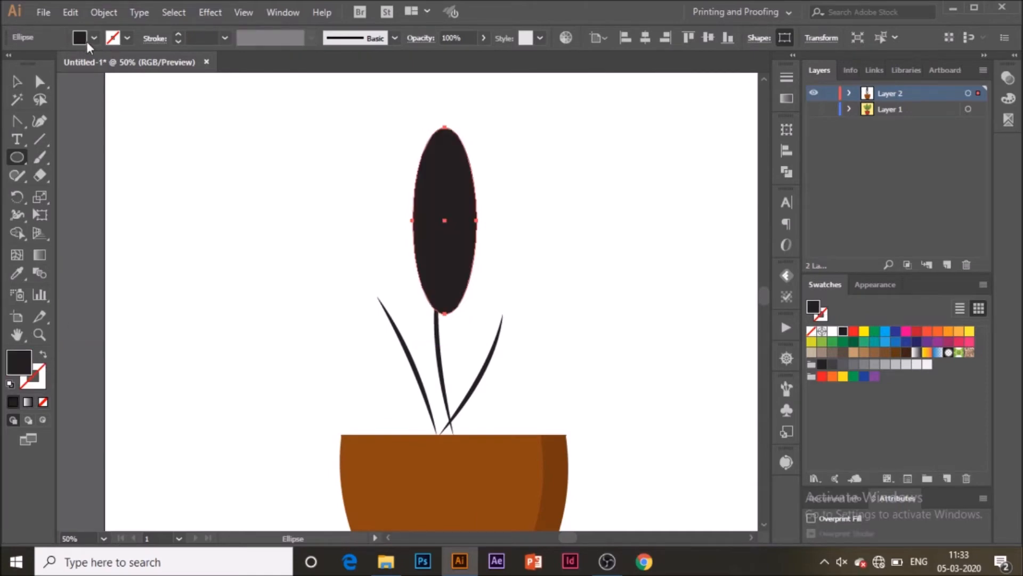
- Fill the tall ellipse at the middle stem's tip with the light green swatch
click(85, 38)
click(50, 74)
click(40, 74)
key(Escape)
key(v)
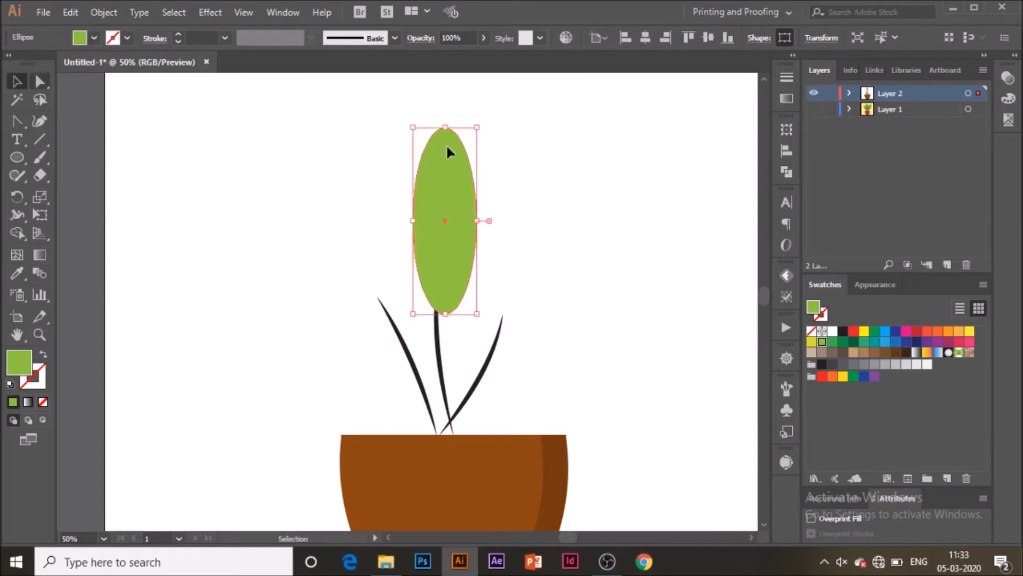
- Tilt the green leaf slightly clockwise, lower it onto the middle stem, and send it to the back behind the stem
drag(485, 126, 490, 135)
drag(462, 216, 459, 226)
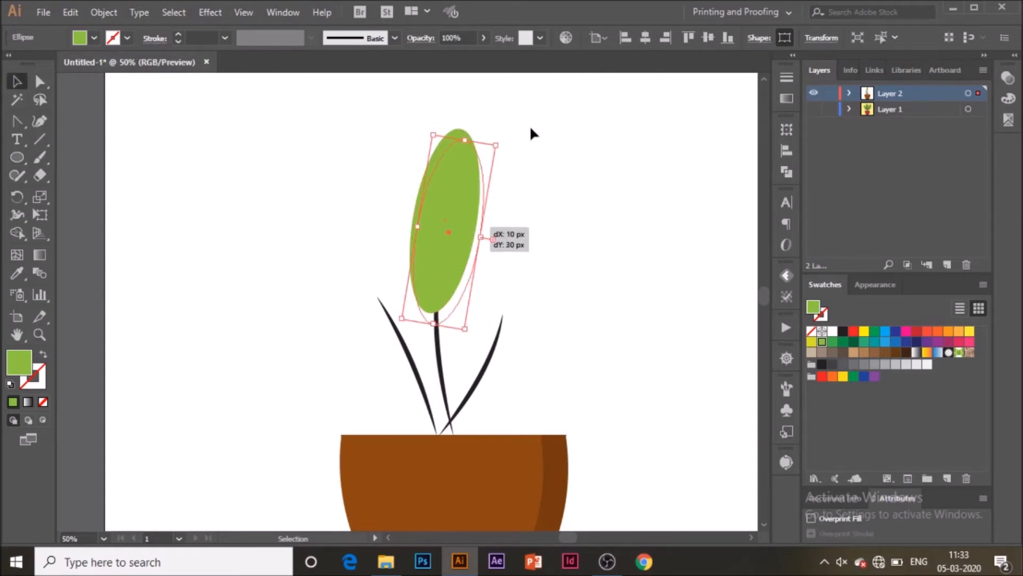
drag(499, 140, 494, 137)
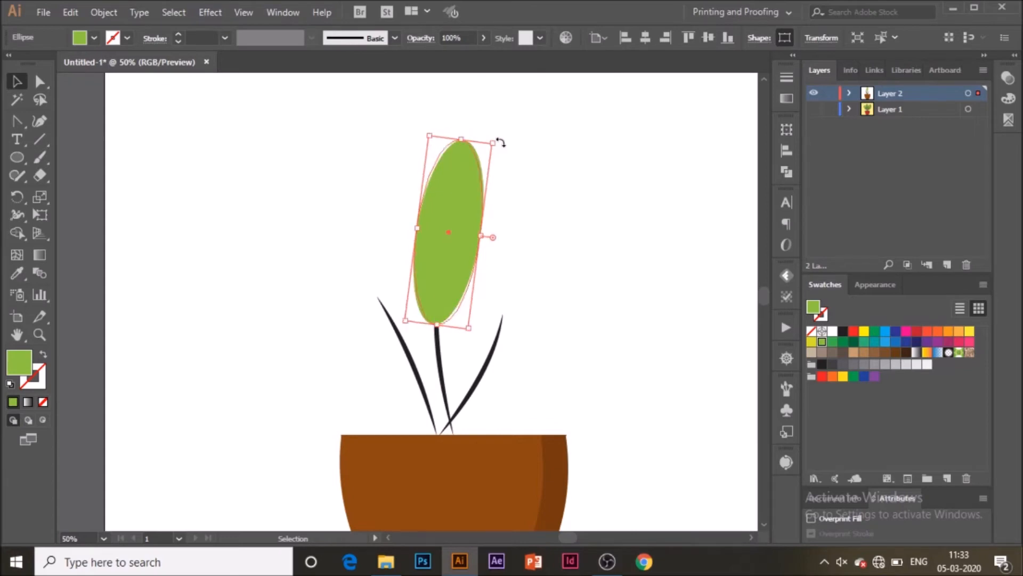
right_click(457, 235)
mouse_move(554, 470)
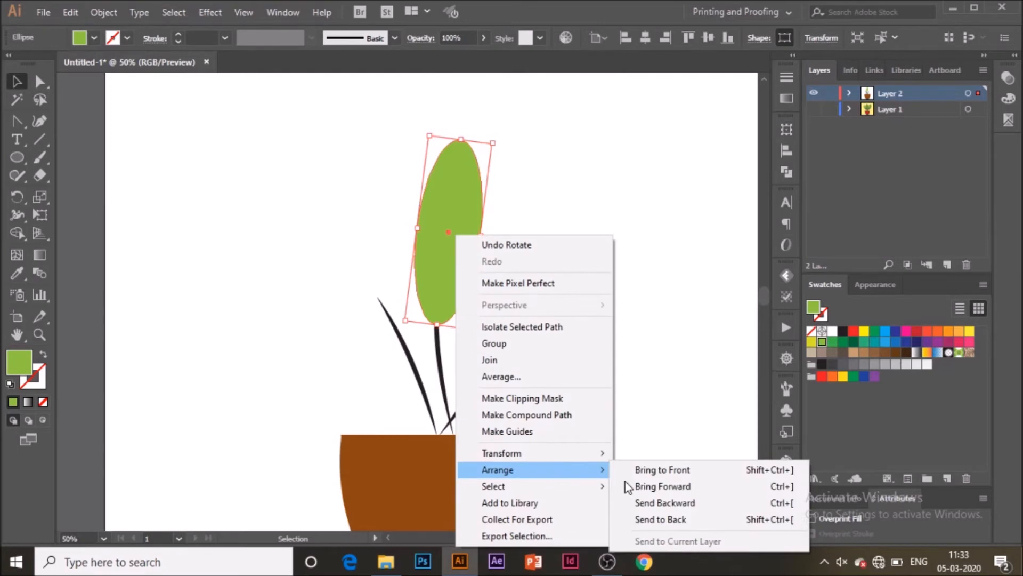
click(639, 519)
- Copy the leaf onto the right stem, tilt it further clockwise, and enlarge it to about 185 by 543 px
drag(457, 247, 501, 311)
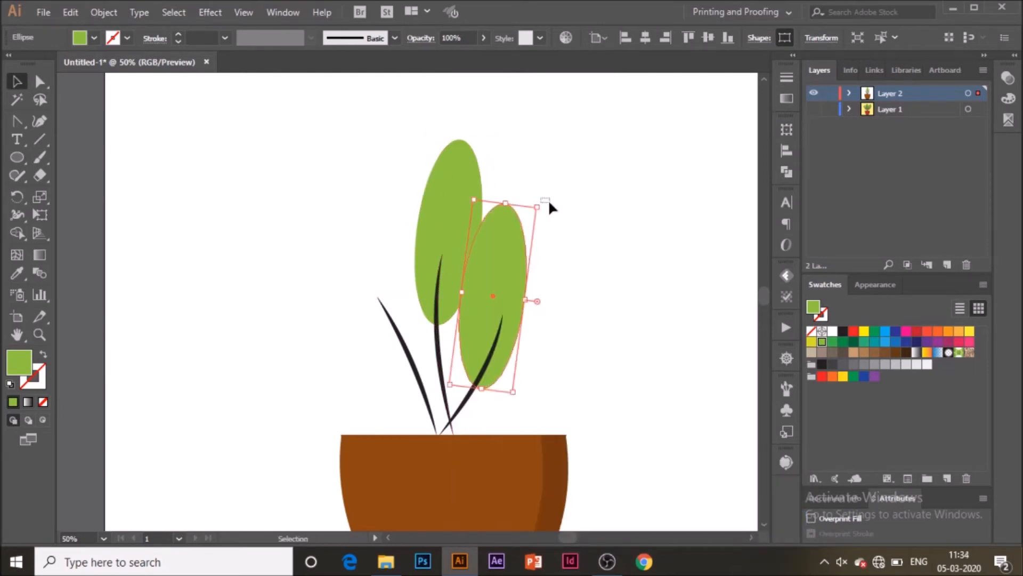
click(549, 205)
click(508, 232)
drag(540, 206, 555, 214)
drag(514, 275, 520, 288)
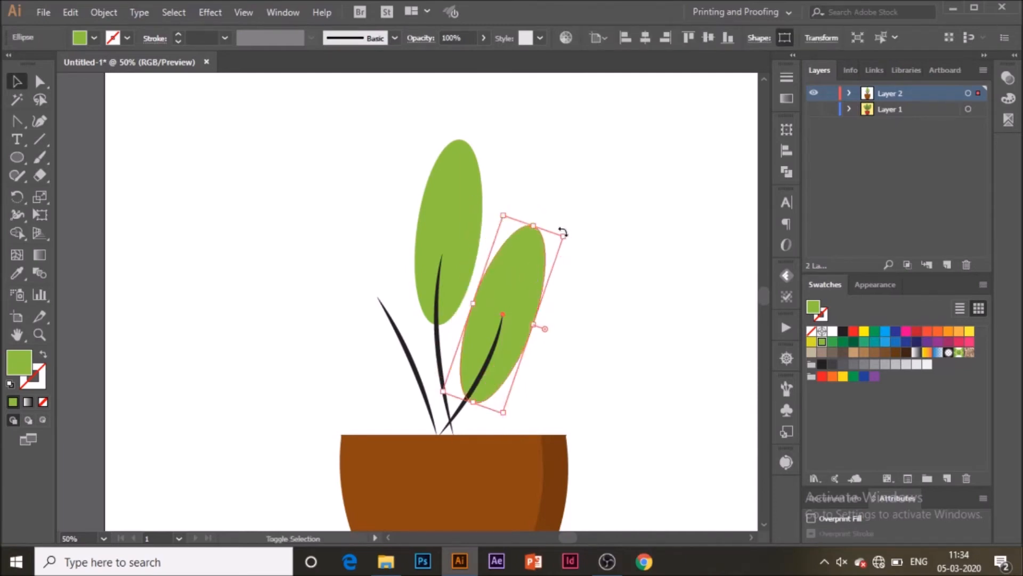
mouse_move(565, 235)
mouse_down()
mouse_move(646, 167)
mouse_move(622, 160)
mouse_move(586, 217)
mouse_move(571, 221)
mouse_up()
drag(529, 312, 523, 312)
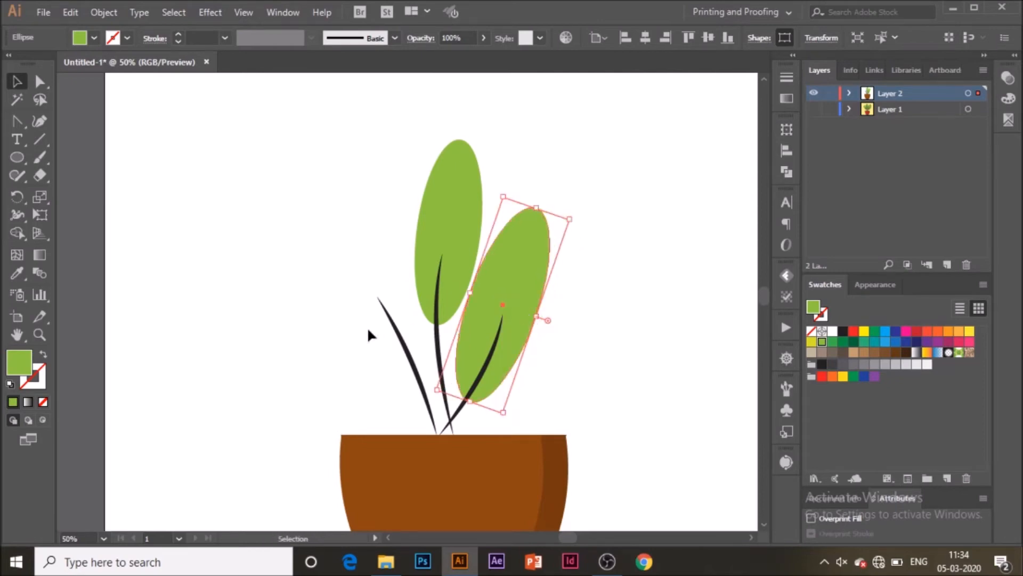
- Copy the middle leaf onto the left stem, tilt it counterclockwise along the stem, and shrink it to about 147 by 430 px
click(435, 198)
drag(446, 202, 403, 288)
drag(393, 411, 395, 411)
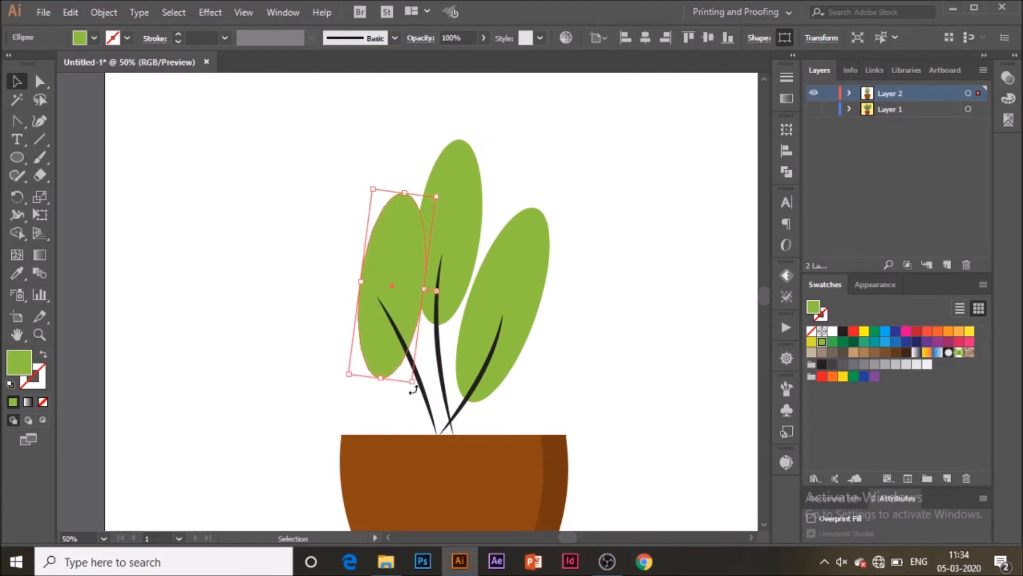
drag(435, 376, 405, 350)
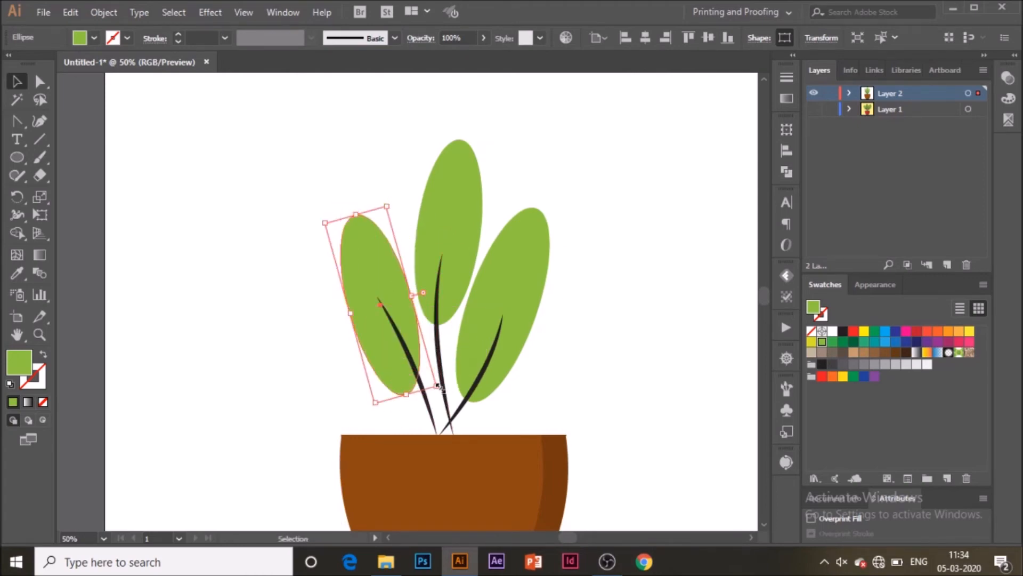
drag(438, 386, 441, 357)
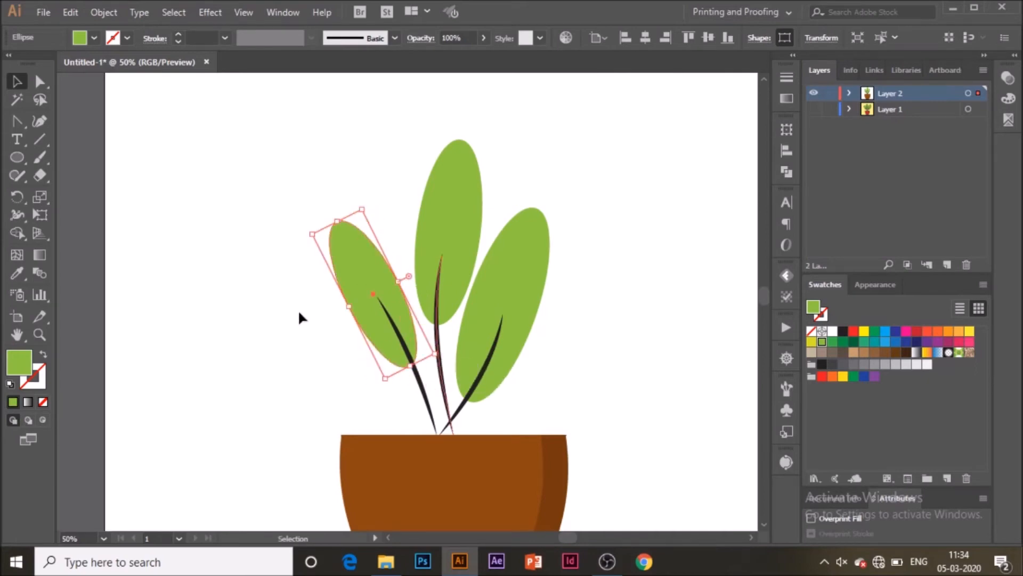
click(285, 312)
- Give the three leaves and the pot body a black 7 pt outline
scroll(566, 327, down, 3)
scroll(568, 322, up, 2)
click(520, 219)
shift+click(456, 214)
shift+click(368, 220)
shift+click(501, 430)
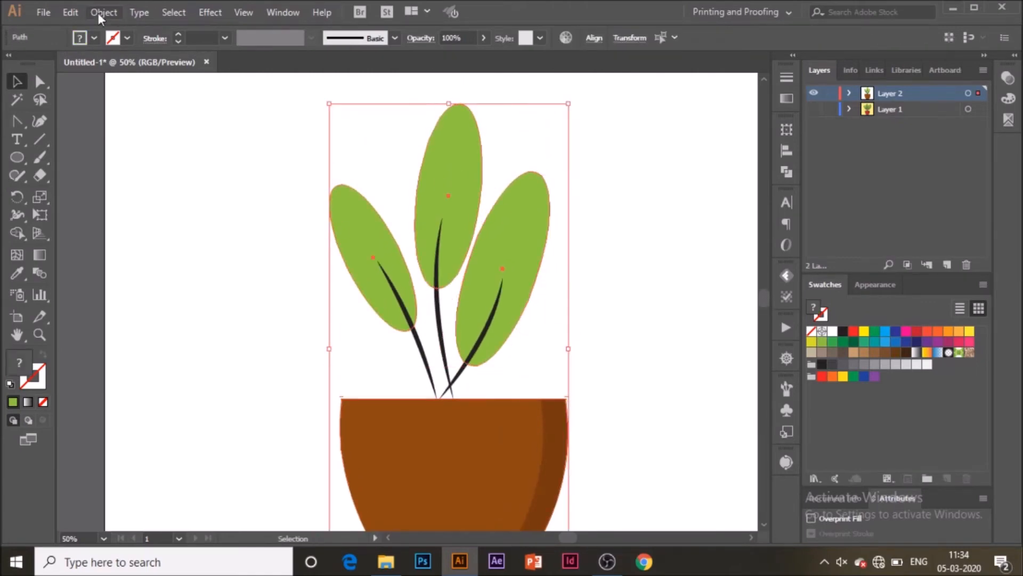
click(127, 37)
click(37, 70)
click(226, 34)
click(224, 38)
click(244, 202)
click(640, 244)
- Duplicate the right leaf with a small offset to the left, leaving a thin crescent of the original along its right edge
scroll(639, 244, down, 1)
scroll(639, 244, up, 2)
click(507, 261)
key(ctrl+equal)
key(ctrl+equal)
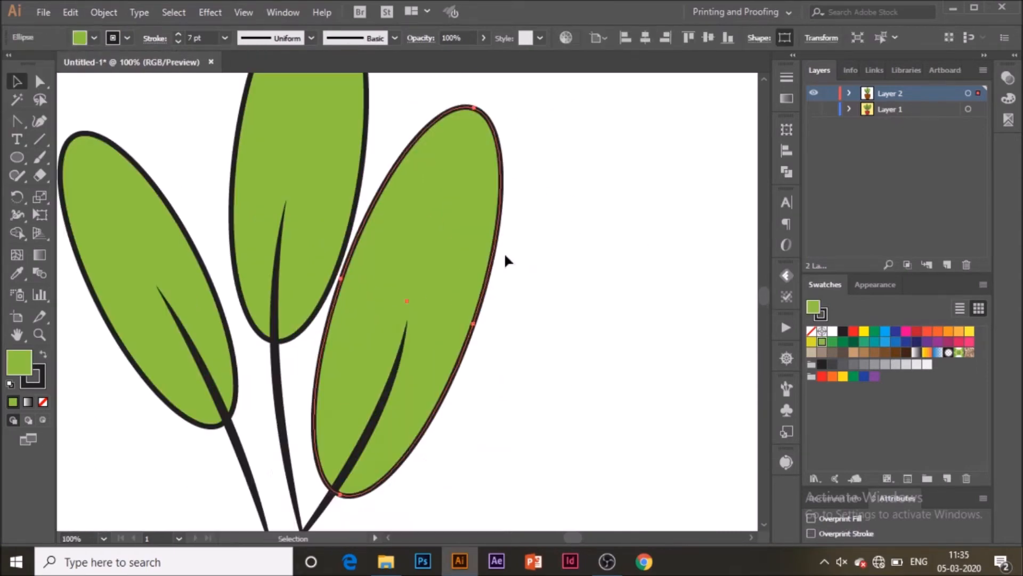
key(v)
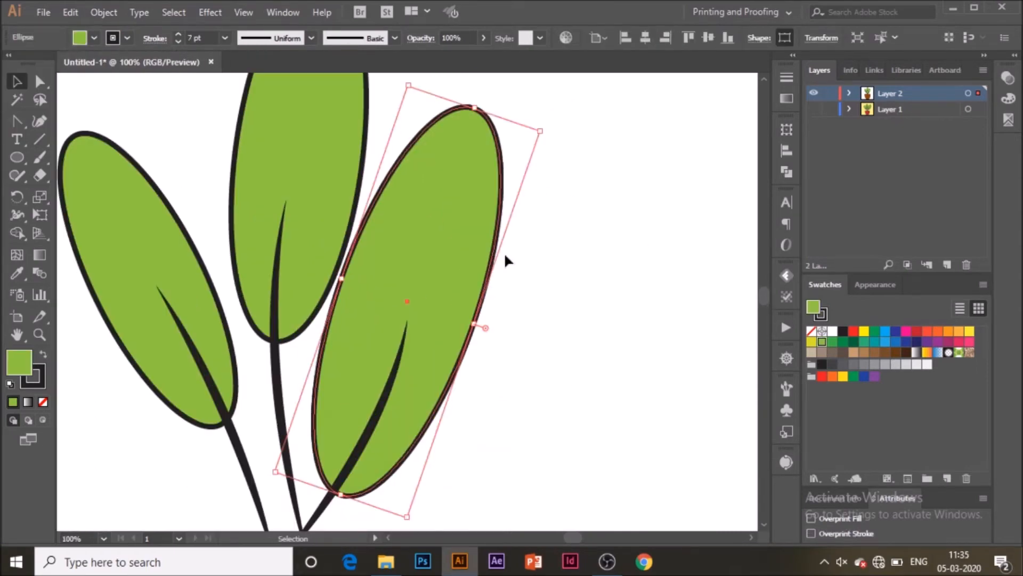
drag(463, 262, 443, 256)
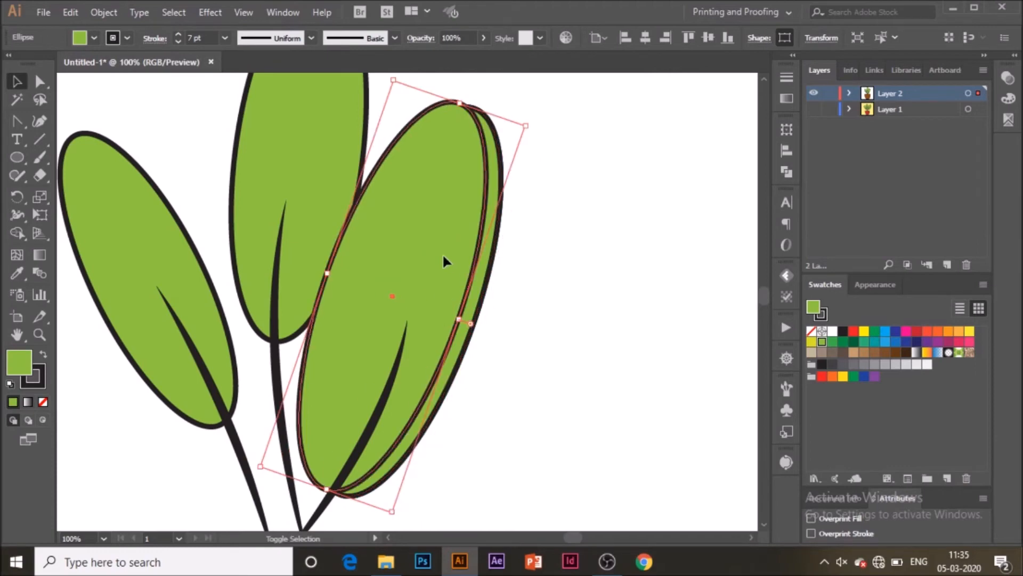
click(543, 269)
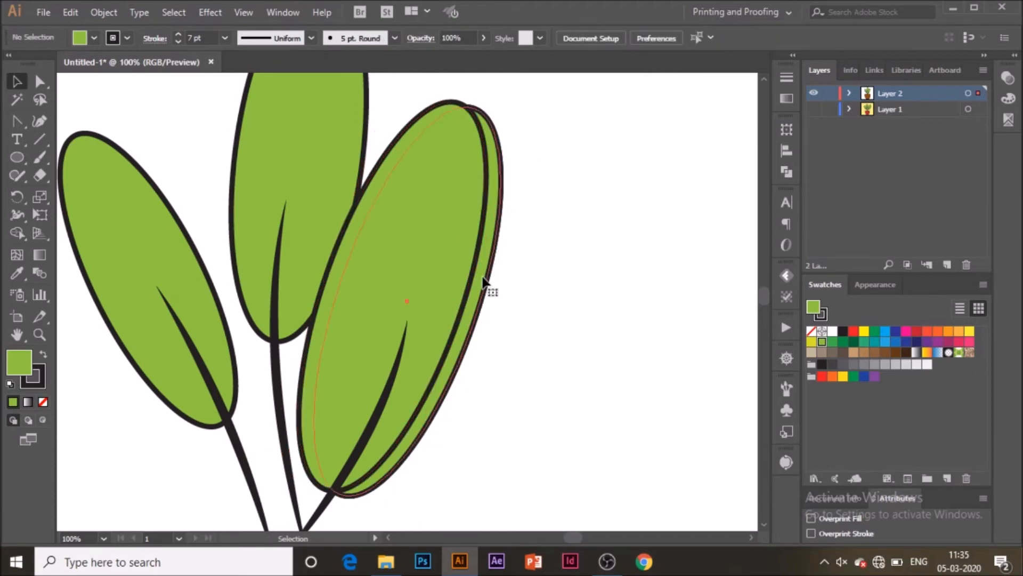
- Trim the overlapping right leaves with Shape Builder so only a crescent remains along the leaf's right edge
click(487, 290)
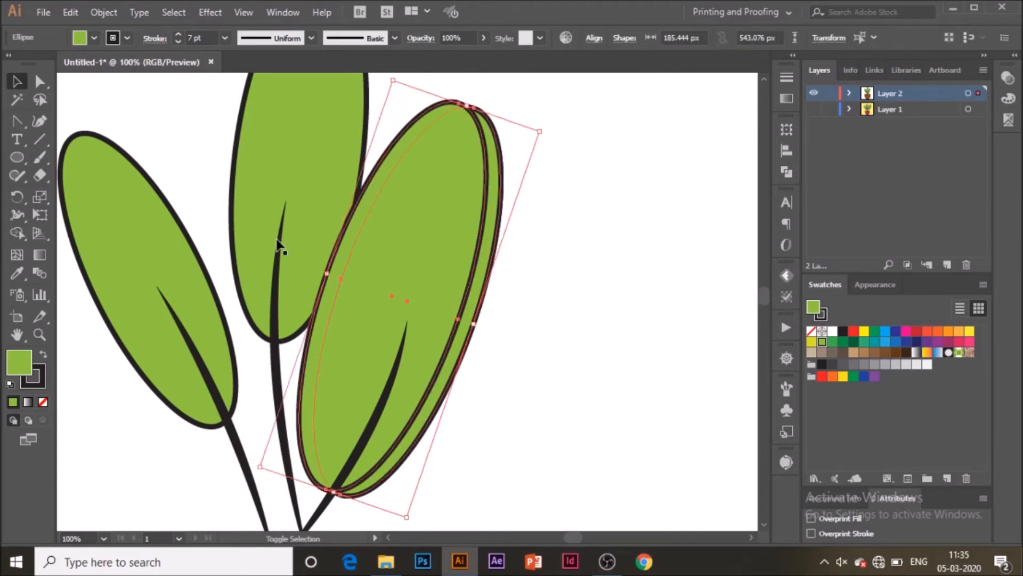
click(16, 233)
click(389, 167)
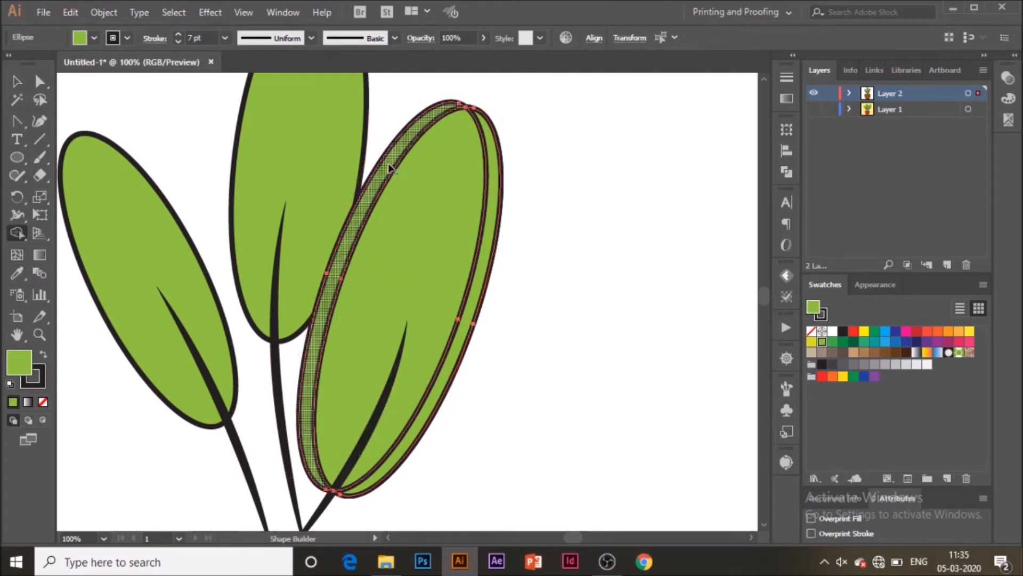
key(v)
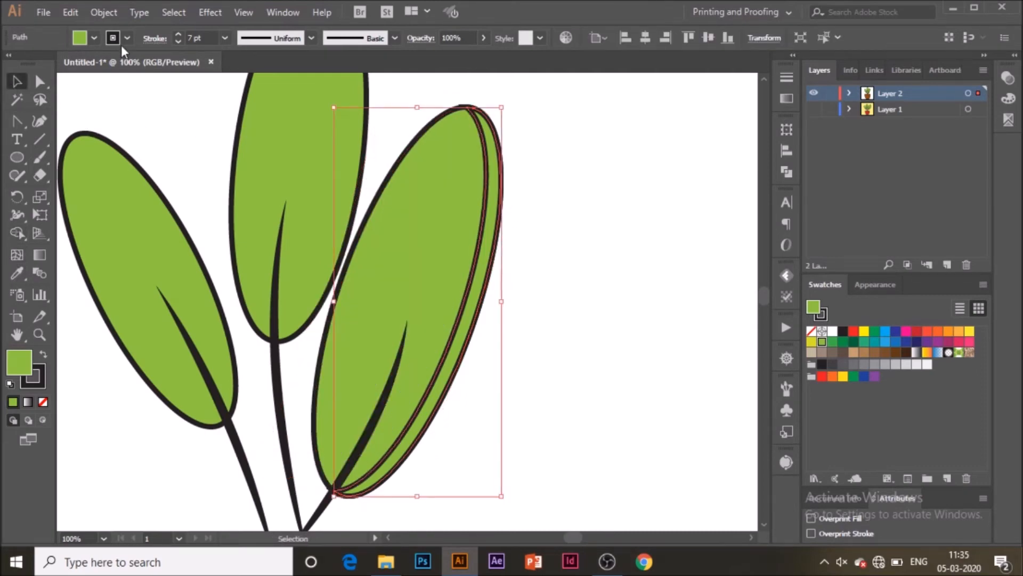
- Style the right leaf's crescent as shading with no stroke, a dark green fill and 21% opacity
click(126, 39)
click(8, 63)
click(95, 38)
click(94, 38)
click(72, 81)
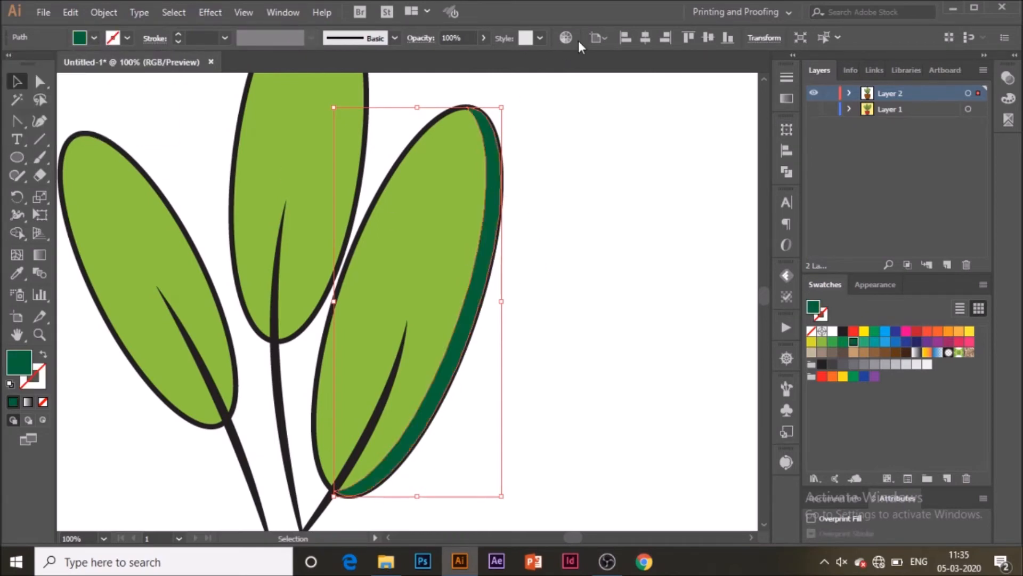
click(483, 38)
click(438, 59)
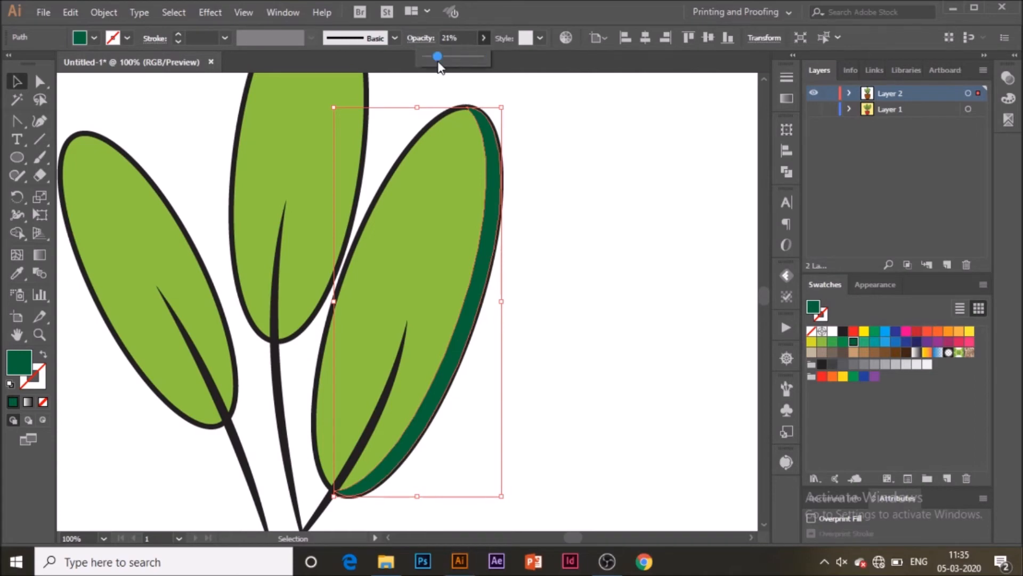
click(596, 236)
- Duplicate the middle leaf with a small offset to the left of the original
scroll(404, 297, up, 5)
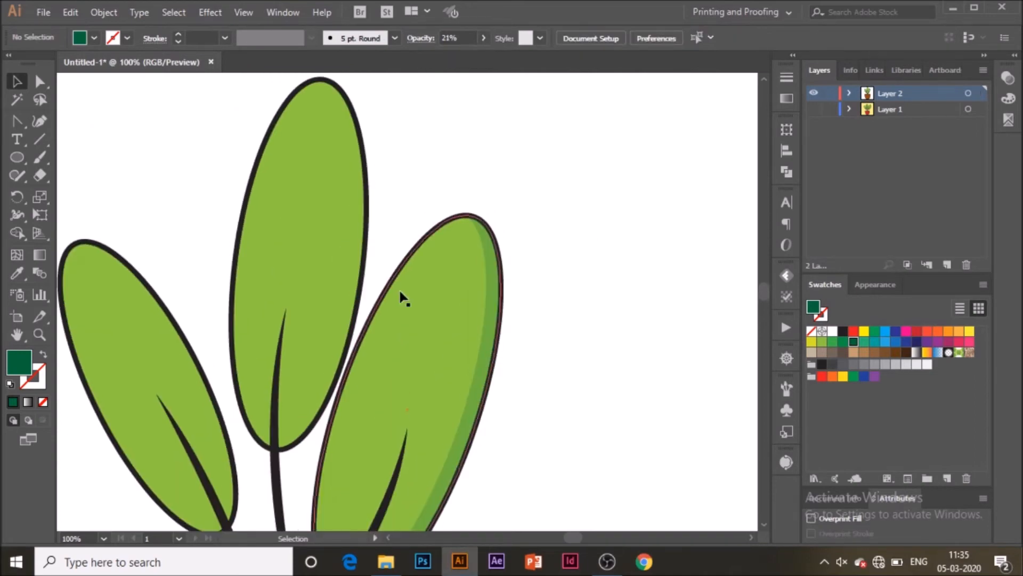
scroll(404, 297, up, 2)
click(311, 306)
key(a)
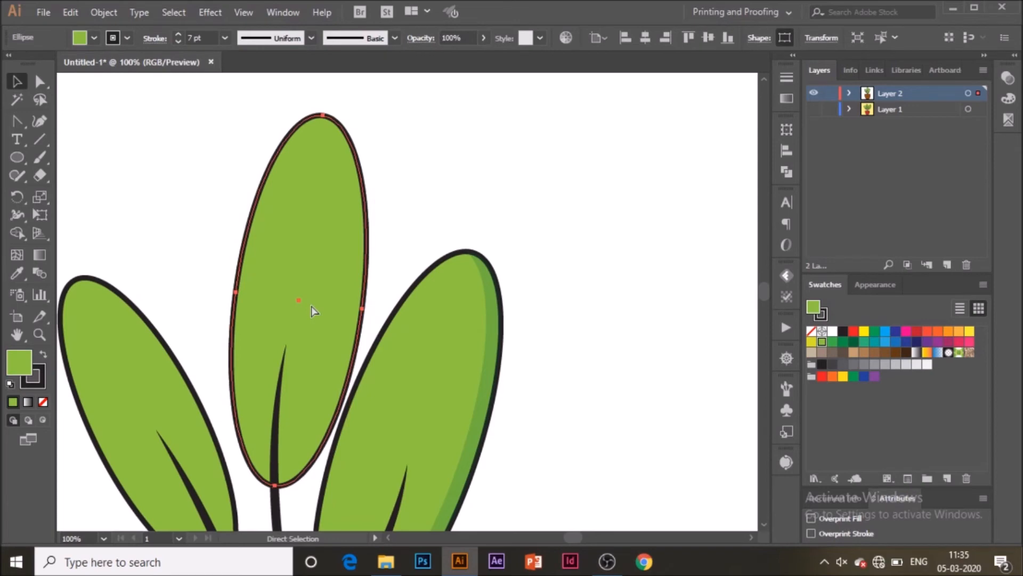
key(v)
drag(331, 311, 320, 314)
click(410, 243)
- Use Shape Builder on the two overlapping middle leaves to keep a separate crescent along the right edge and remove the excess
click(358, 265)
shift+click(240, 261)
key(shift+m)
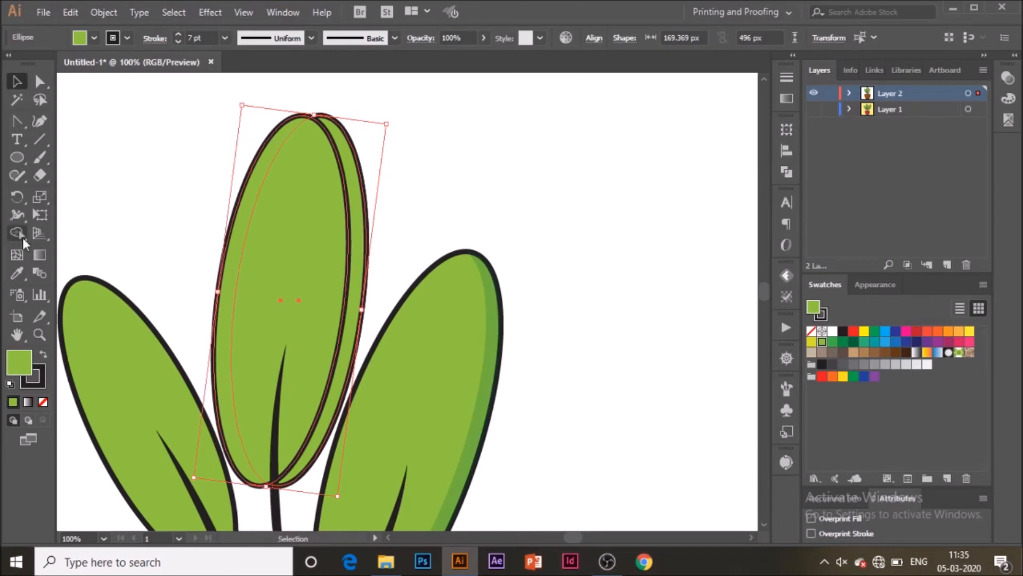
alt+click(344, 261)
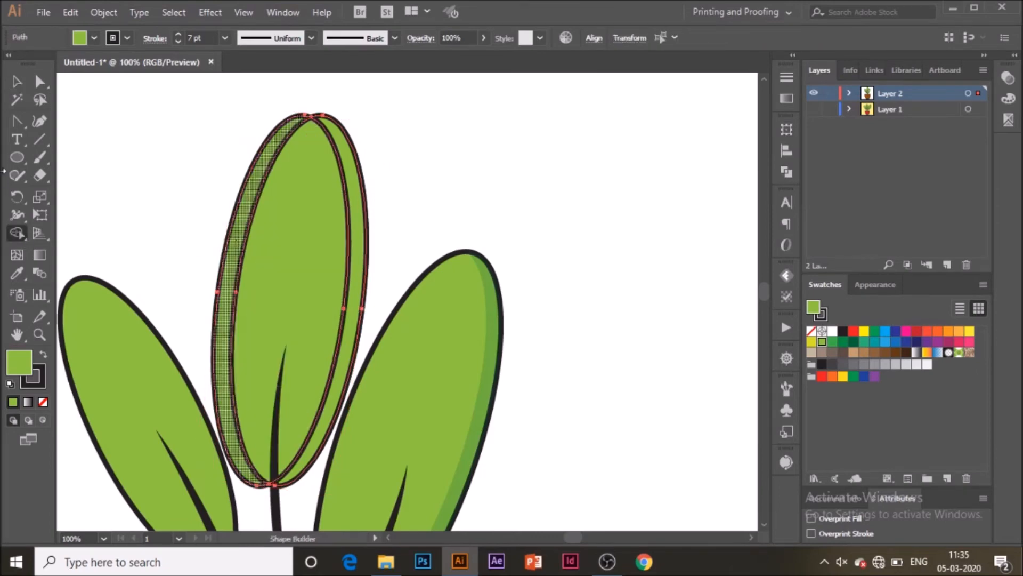
alt+click(235, 241)
click(17, 81)
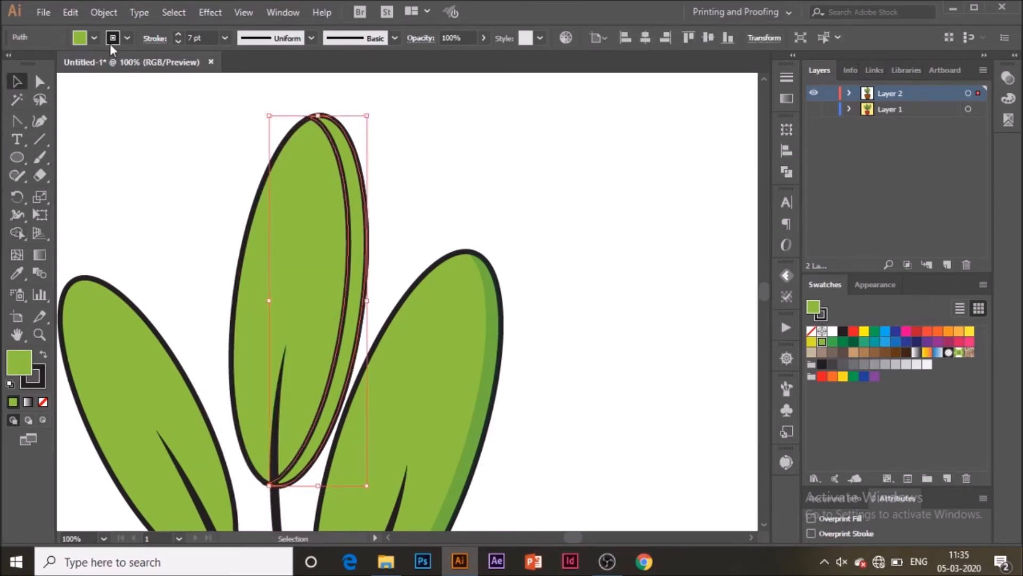
- Give the middle leaf's crescent no stroke and a dark green fill, and lower its opacity to match the right leaf's shading
click(127, 38)
click(11, 65)
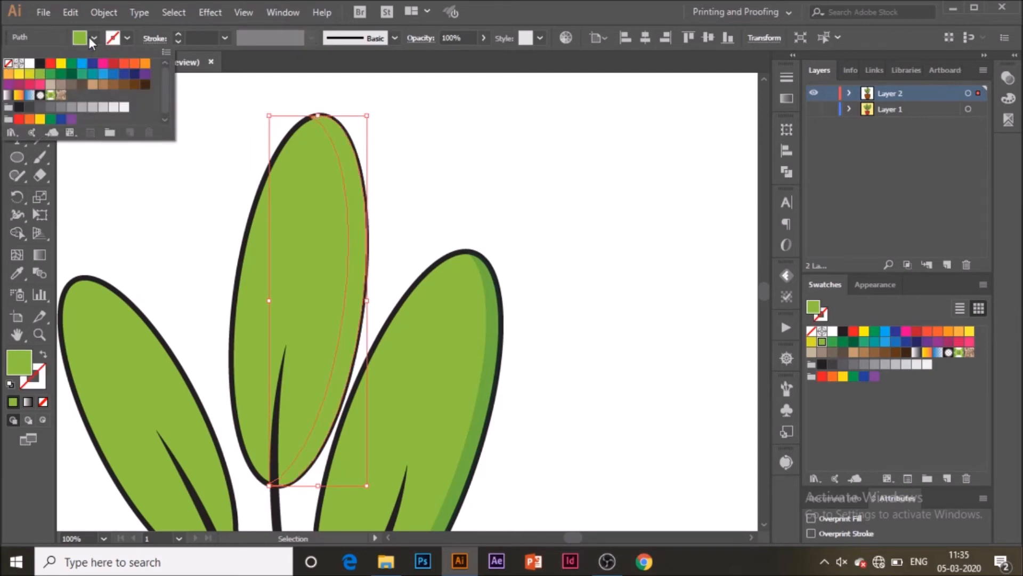
click(90, 37)
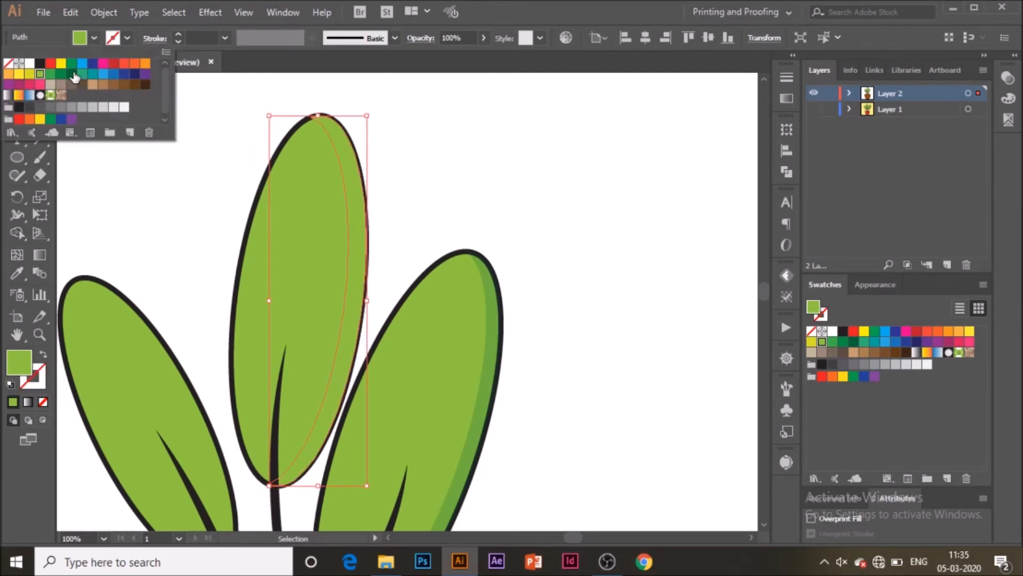
click(71, 74)
click(482, 39)
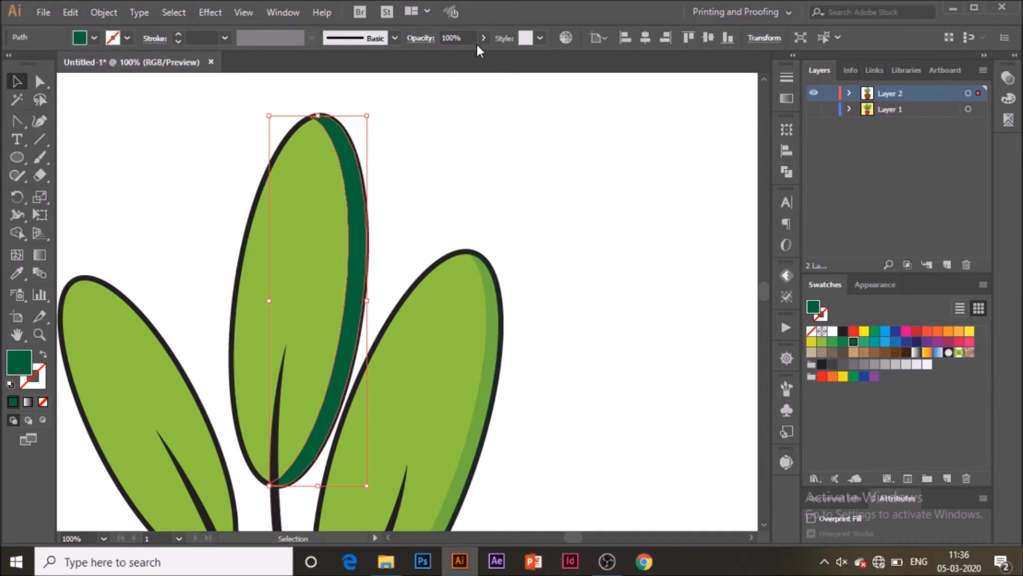
click(483, 39)
drag(482, 56, 439, 56)
click(453, 202)
- Duplicate the left leaf with a small offset up and to the right of the original
scroll(351, 270, down, 3)
key(a)
click(170, 337)
key(v)
drag(176, 330, 191, 322)
key(ctrl+shift+a)
- Trim the overlapping left leaves with Shape Builder, keeping a crescent along the leaf's left edge
drag(137, 417, 168, 376)
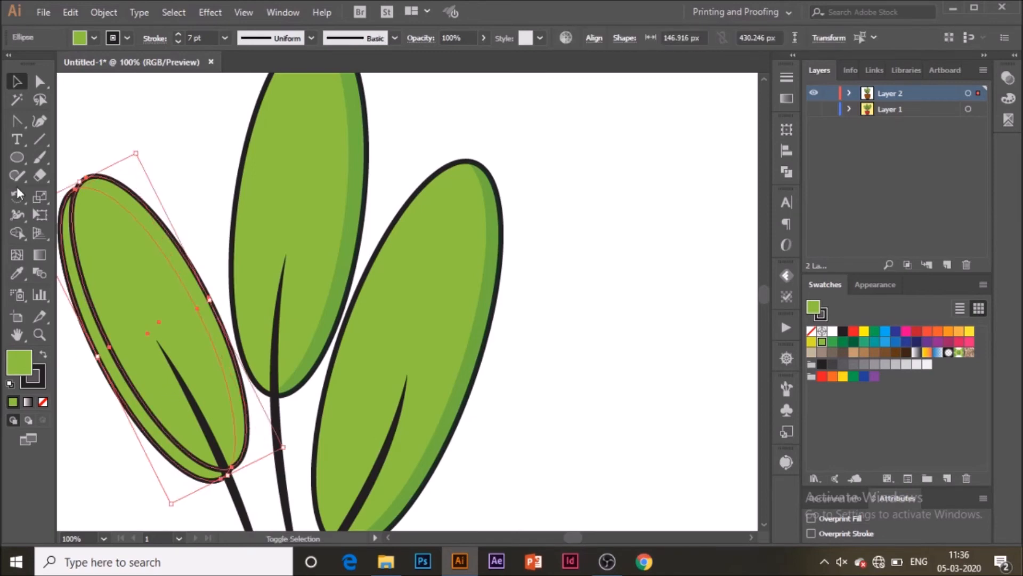
key(shift+m)
click(197, 292)
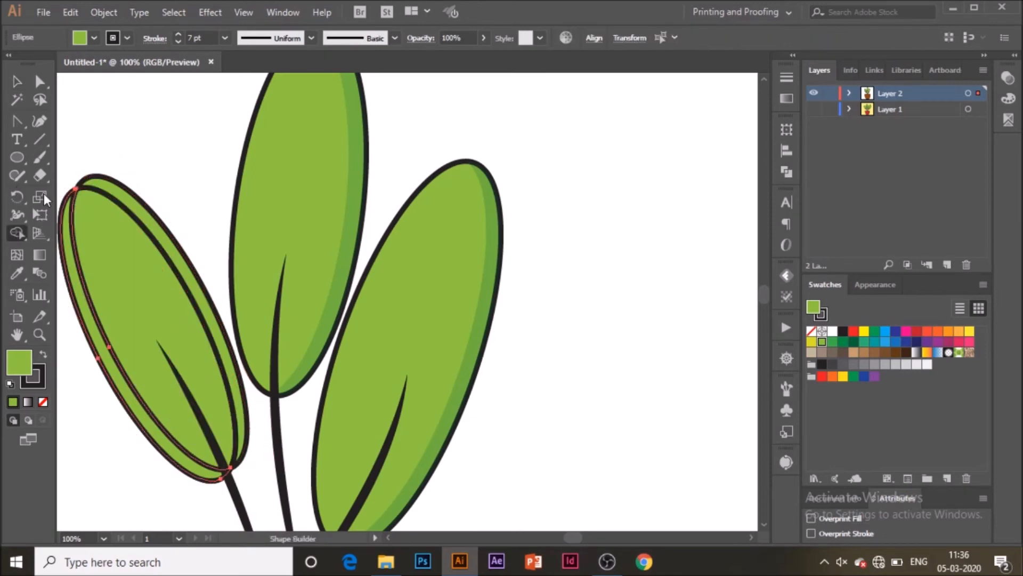
click(18, 84)
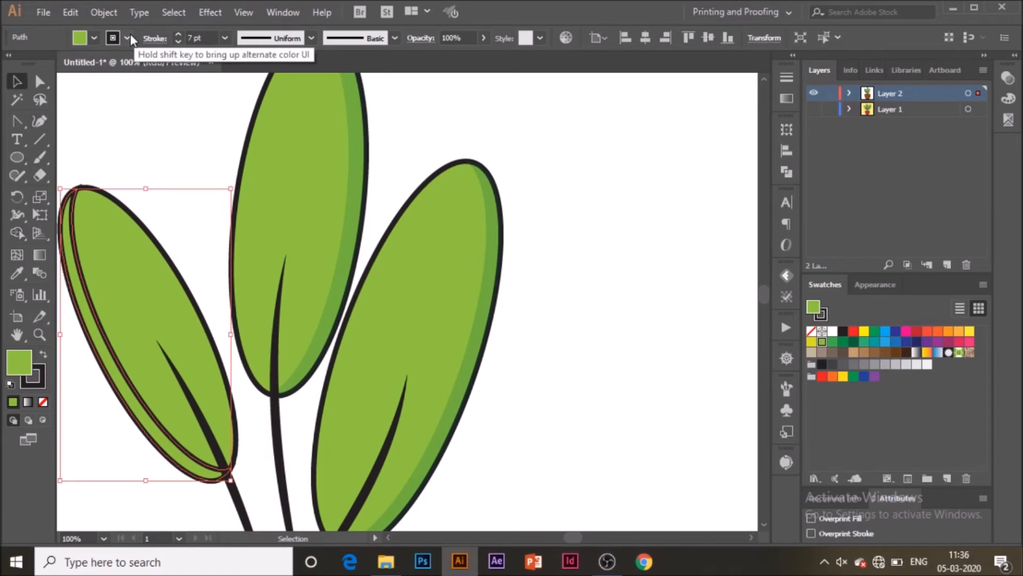
- Remove the stroke from the left leaf's crescent and set its opacity to 15%
click(128, 38)
click(8, 64)
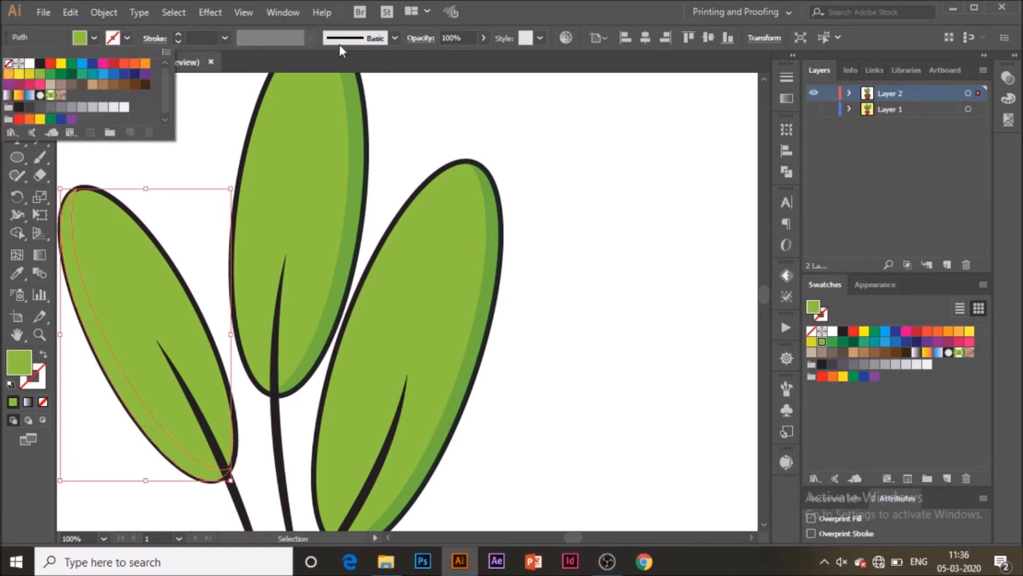
click(484, 38)
drag(416, 55, 431, 56)
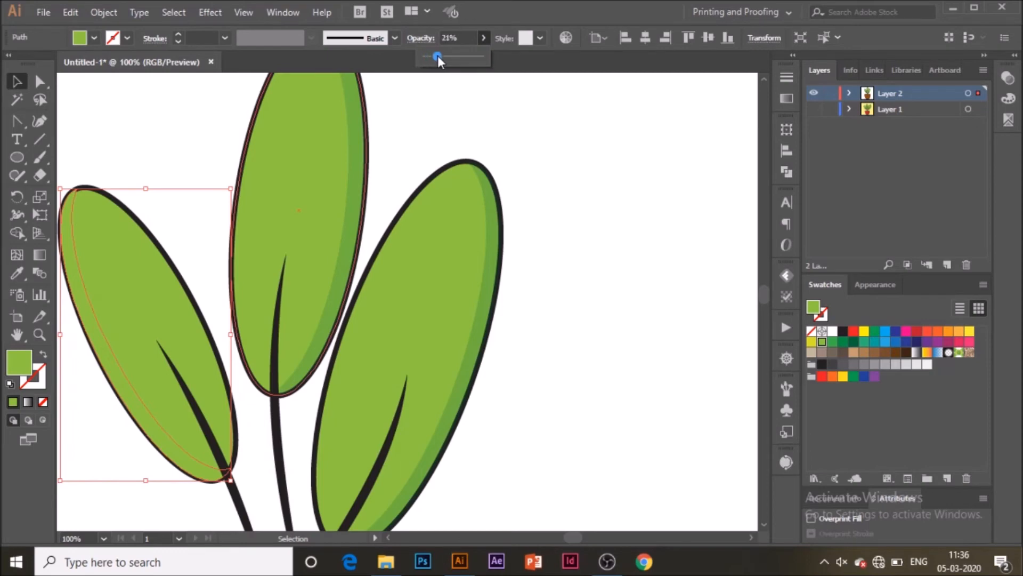
click(605, 178)
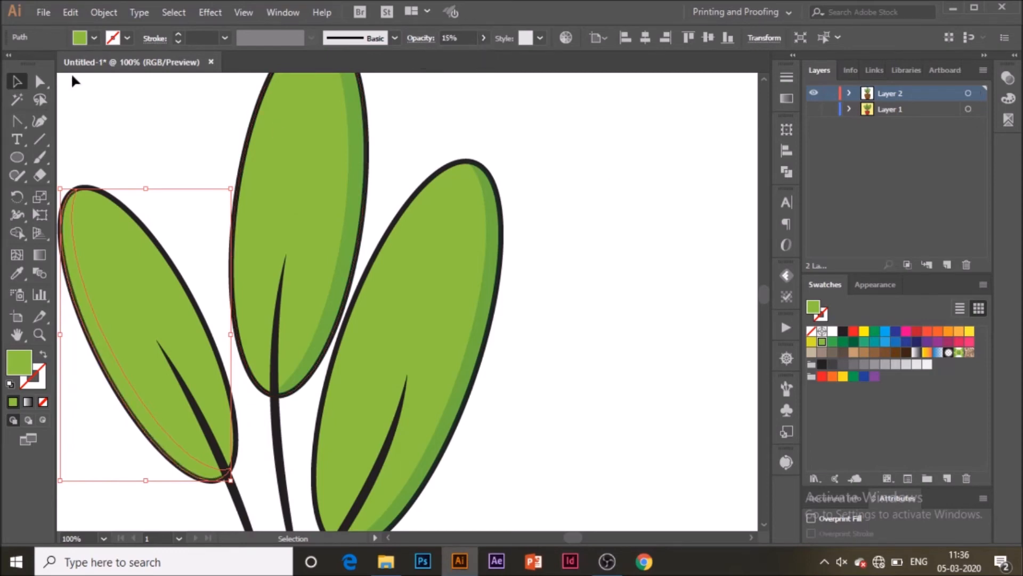
- Fill the left leaf's shading crescent with black
click(72, 79)
click(79, 303)
click(85, 40)
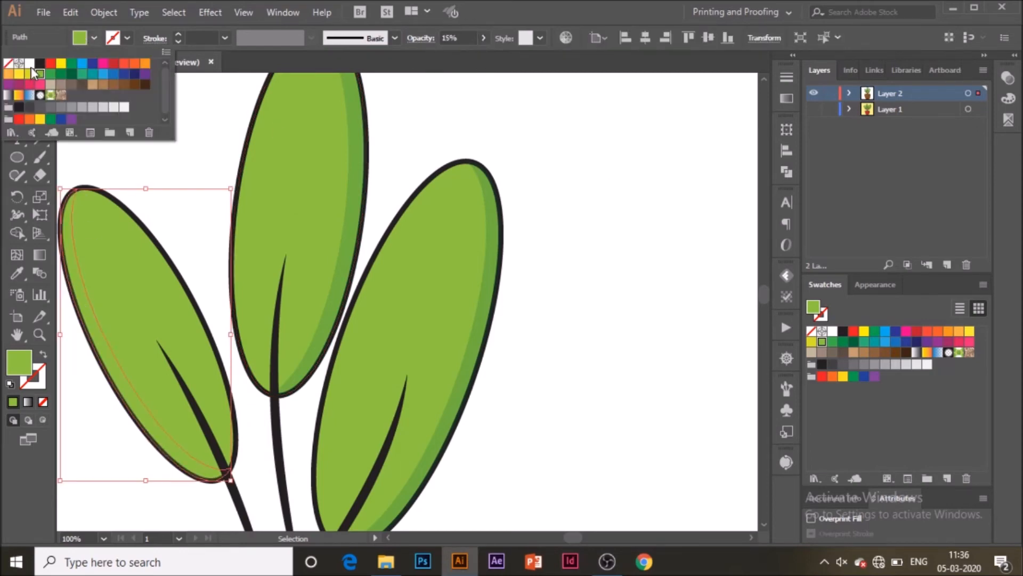
click(39, 64)
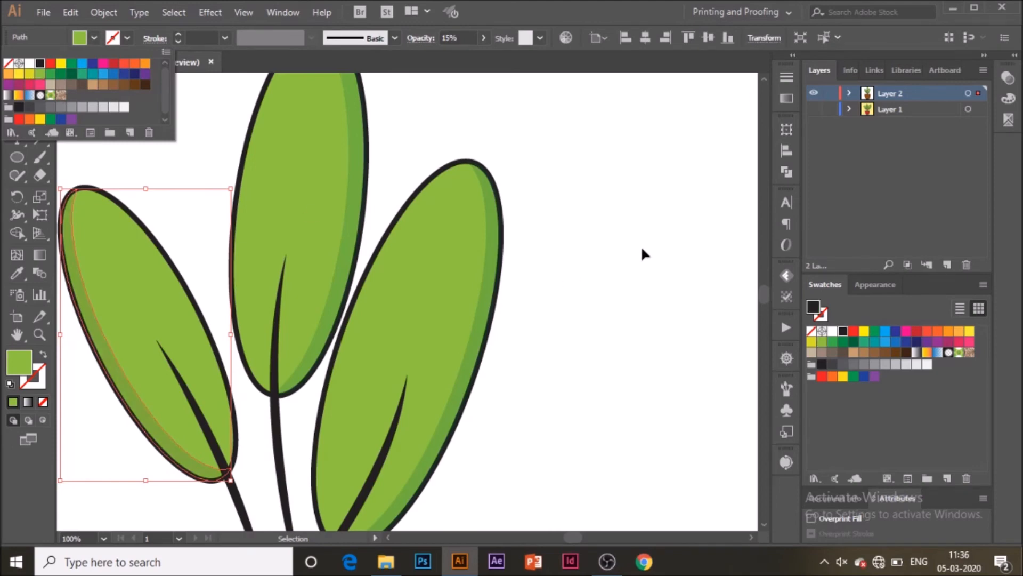
click(611, 325)
key(ctrl+minus)
key(ctrl+minus)
key(ctrl+minus)
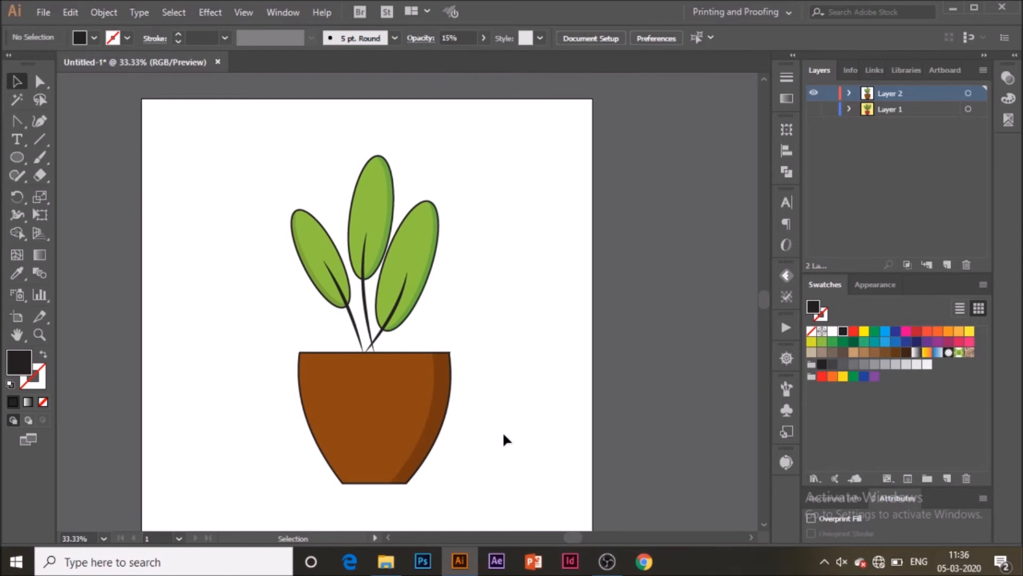
- Enlarge the three leaves together with their stems, extending them toward the upper right above the pot
key(ctrl+0)
drag(521, 441, 267, 400)
drag(524, 286, 188, 211)
drag(469, 137, 507, 98)
drag(425, 409, 446, 454)
key(ctrl+z)
- Scale the pot down slightly and position it under the base of the stems
drag(510, 451, 376, 429)
mouse_move(447, 430)
mouse_down()
mouse_move(448, 461)
mouse_move(412, 459)
mouse_up()
click(526, 431)
drag(491, 494, 481, 486)
drag(423, 458, 428, 444)
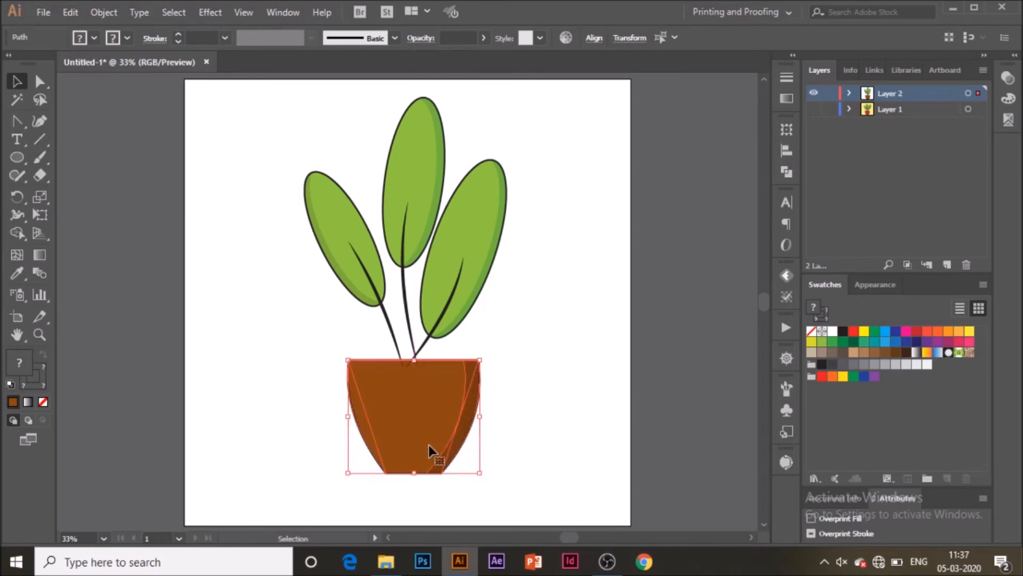
click(505, 443)
- Bring the pot and its shading to the front so they cover the stem ends
right_click(393, 432)
click(500, 439)
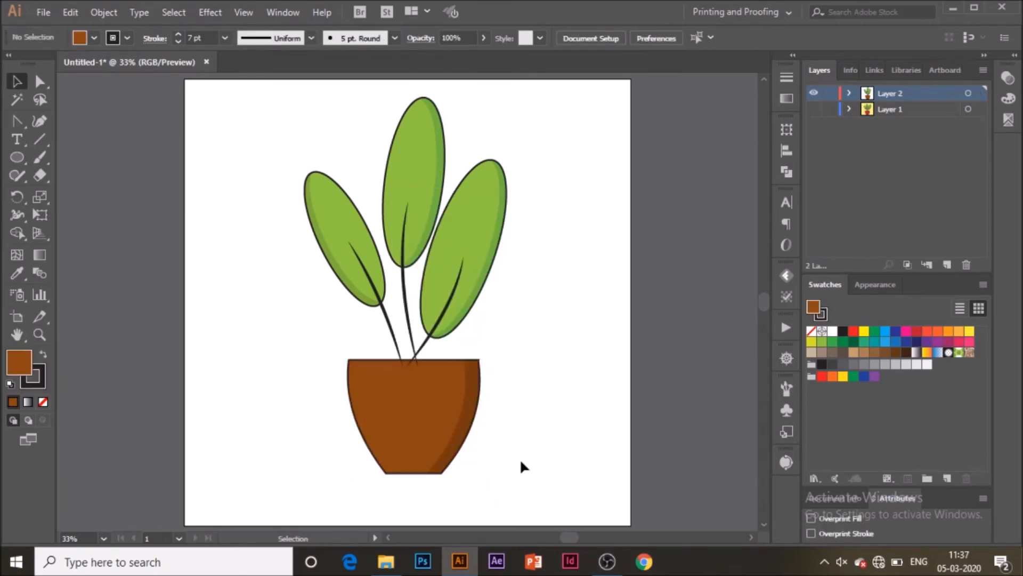
drag(520, 459, 398, 425)
right_click(398, 425)
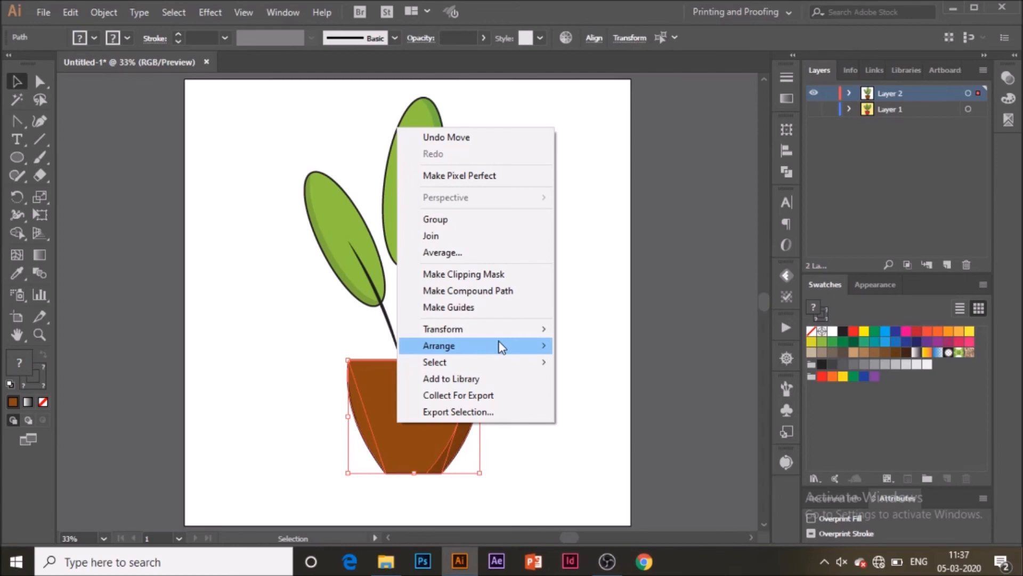
click(614, 347)
click(531, 448)
- Move the whole potted plant slightly down and left to center it on the artboard
key(ctrl+a)
click(530, 410)
drag(529, 415, 217, 225)
drag(472, 426, 466, 434)
click(520, 428)
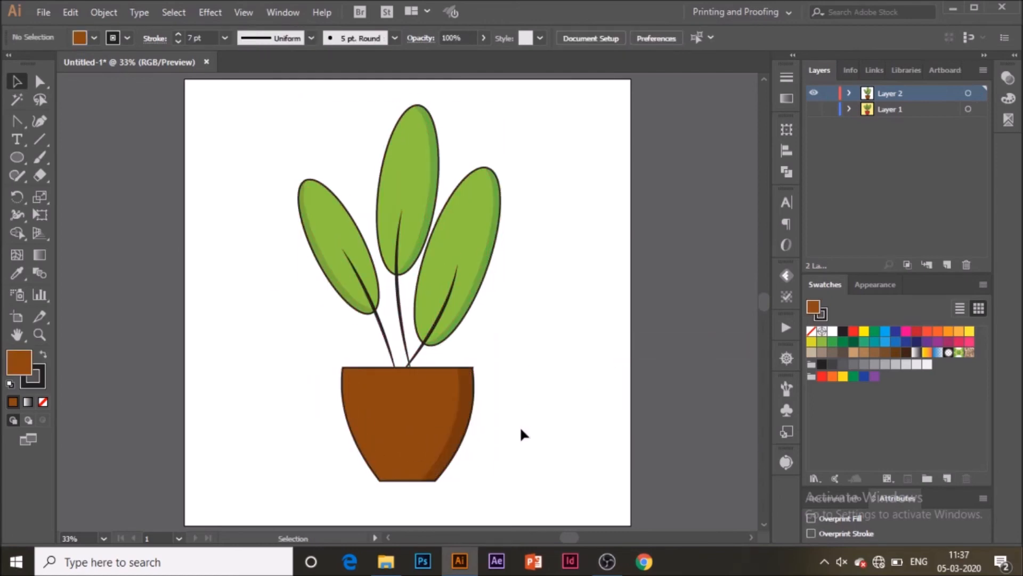
- Draw an artboard-sized rectangle with no stroke and a yellow fill, and send it behind the plant
drag(17, 157, 85, 147)
mouse_move(185, 80)
mouse_down()
mouse_move(607, 513)
mouse_move(631, 525)
mouse_up()
click(127, 38)
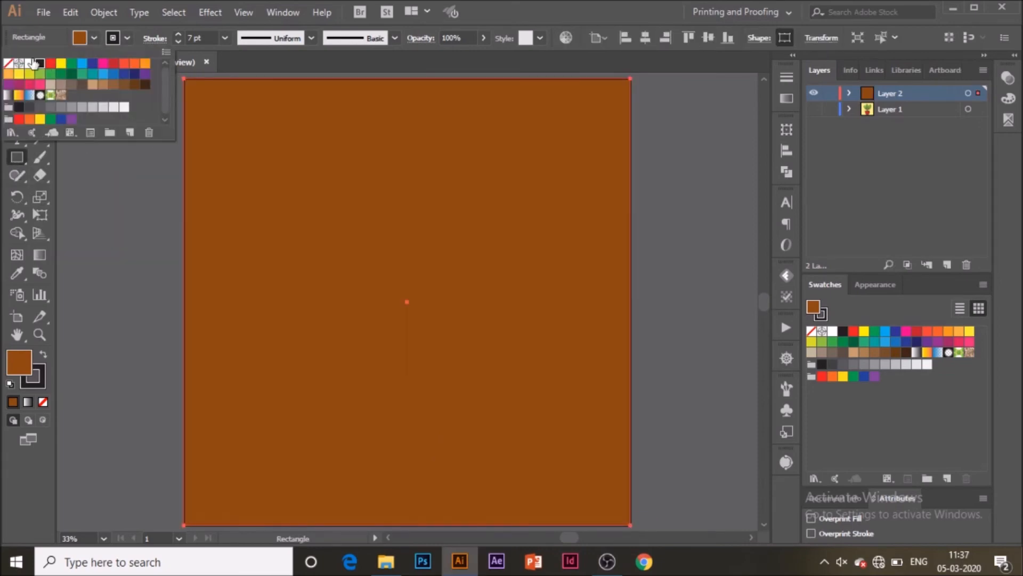
click(13, 63)
click(94, 41)
click(61, 66)
key(Escape)
key(v)
right_click(404, 325)
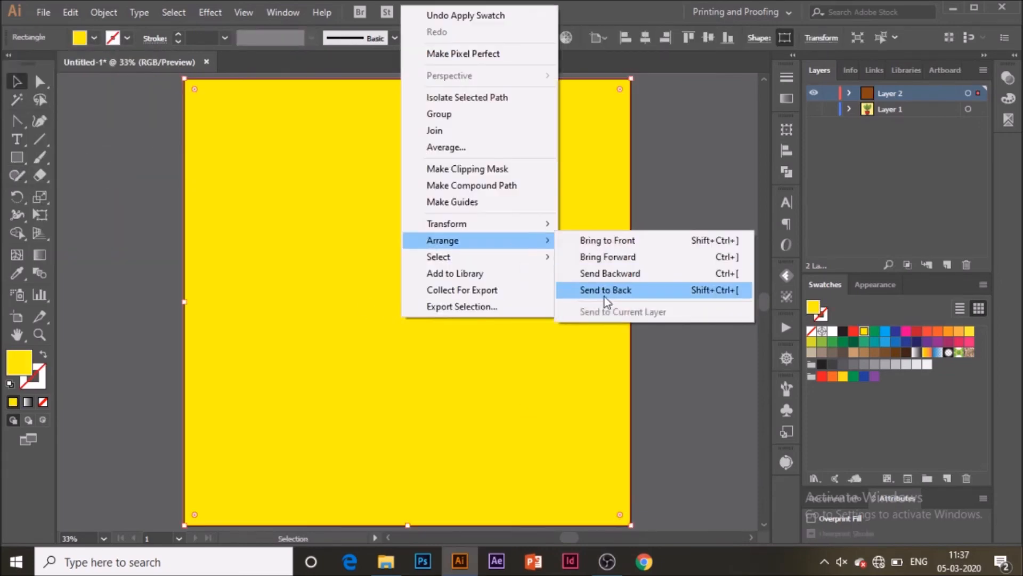
click(565, 288)
- Change the background rectangle's fill to a pale yellow
double_click(18, 358)
click(557, 195)
click(836, 189)
click(731, 234)
click(565, 363)
click(104, 11)
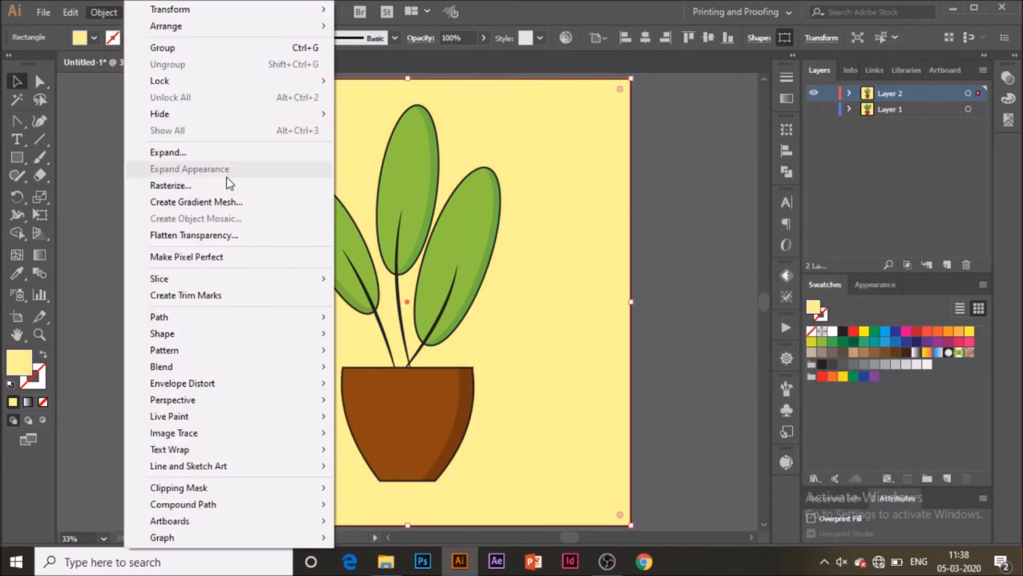
click(613, 210)
click(658, 287)
- Make a grouped copy of the whole plant in place, without the background, and give it a black fill and stroke
drag(159, 152, 535, 468)
shift+click(499, 390)
key(a)
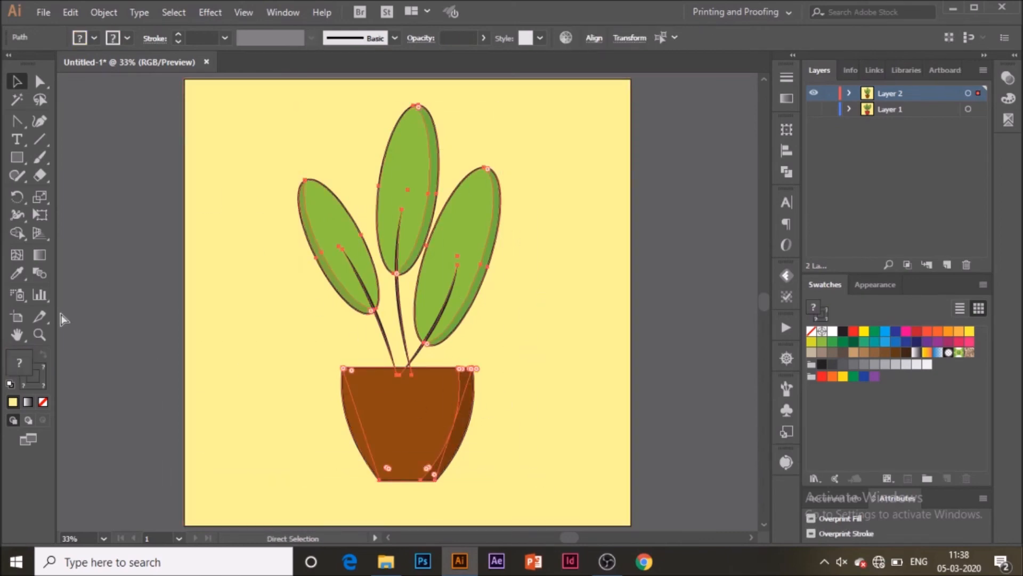
key(v)
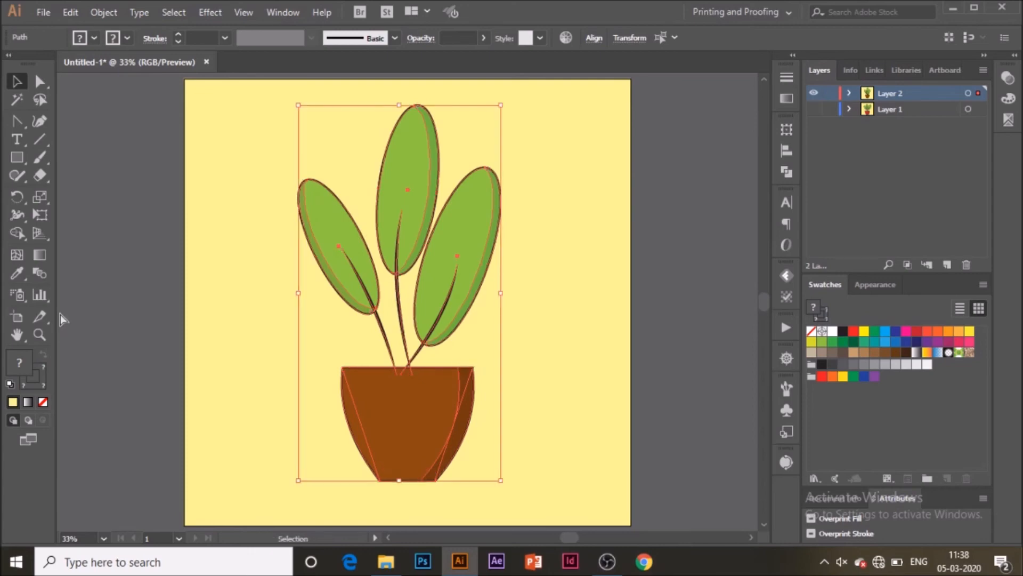
click(94, 38)
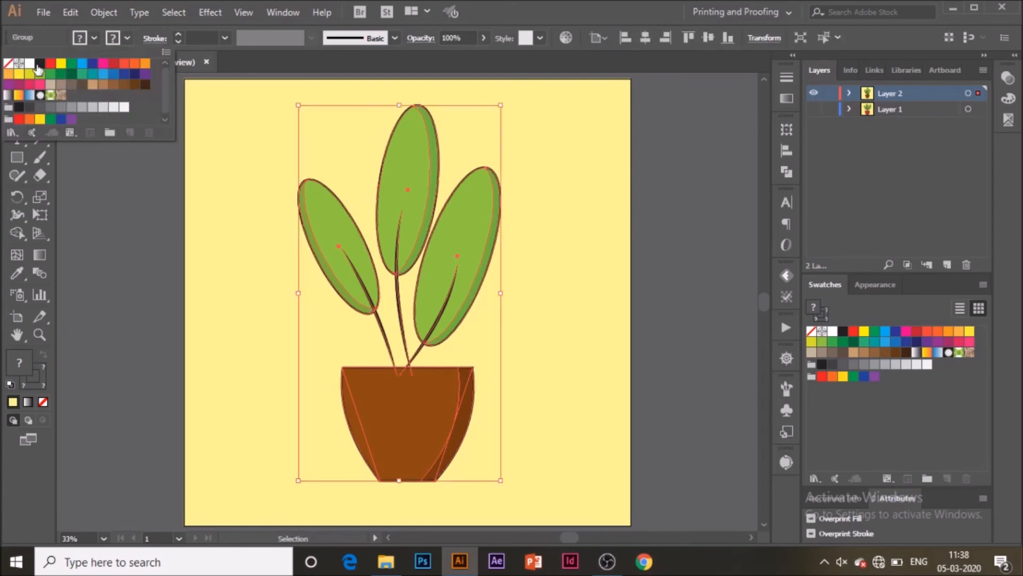
click(39, 63)
click(79, 42)
click(76, 39)
click(37, 64)
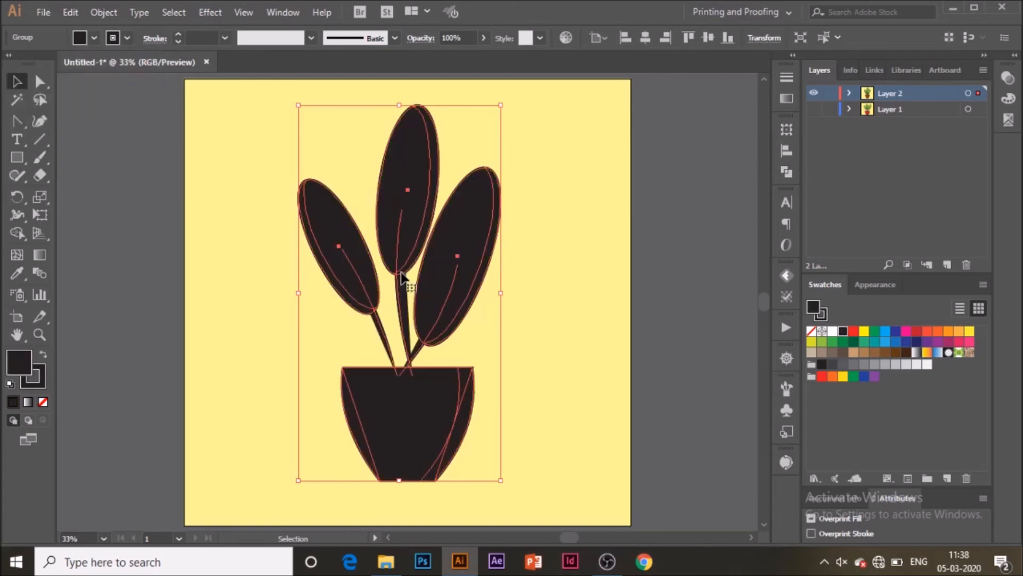
- Send the black plant copy behind the original, and place the background rectangle at the very back
right_click(431, 270)
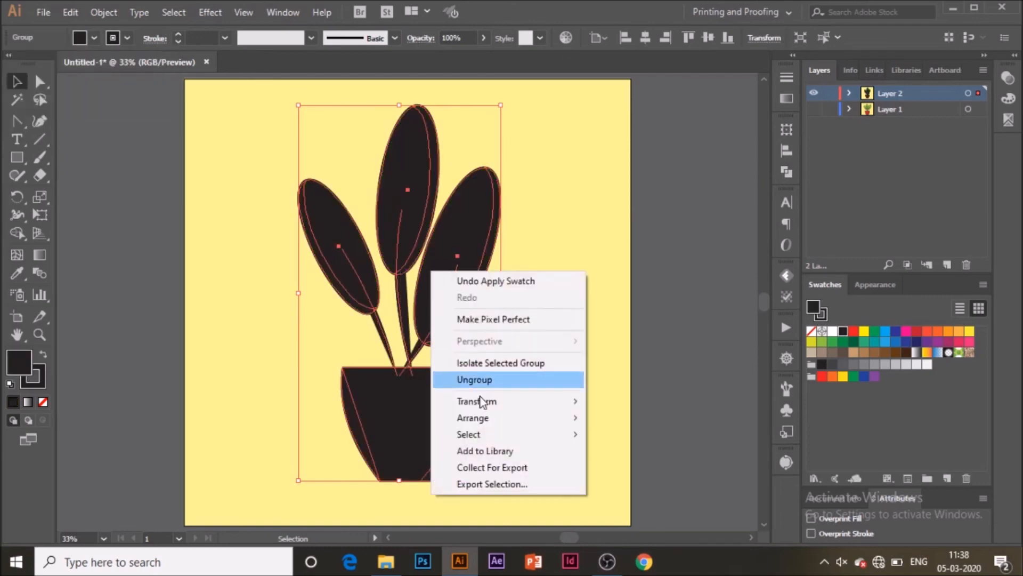
mouse_move(520, 417)
click(666, 469)
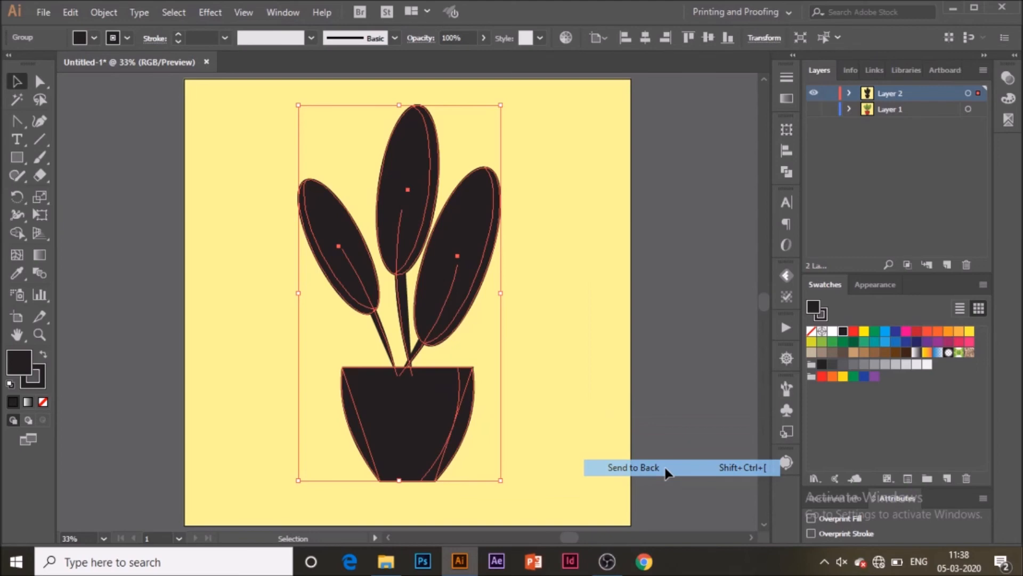
drag(461, 268, 569, 281)
key(ctrl+z)
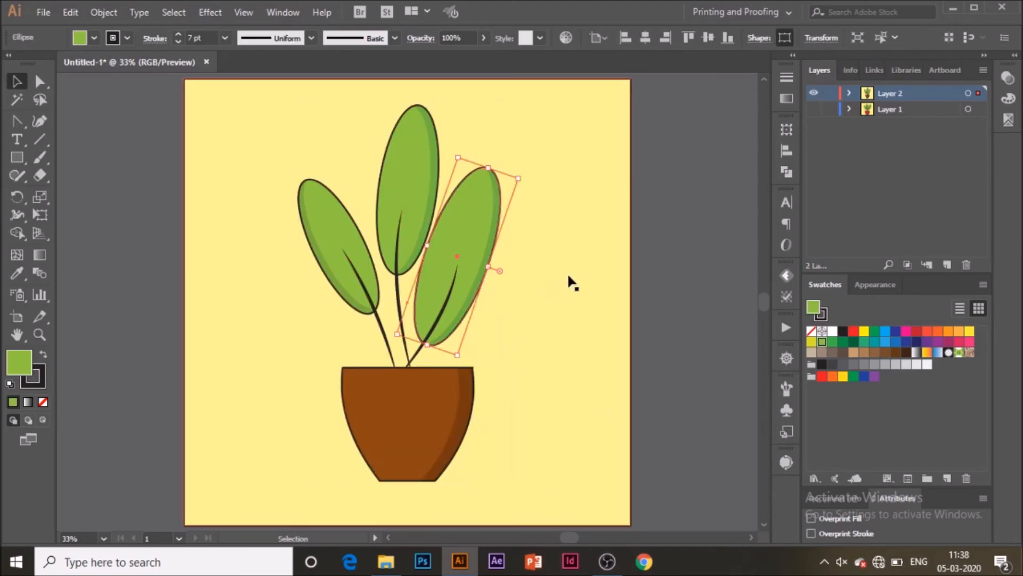
right_click(571, 282)
mouse_move(663, 471)
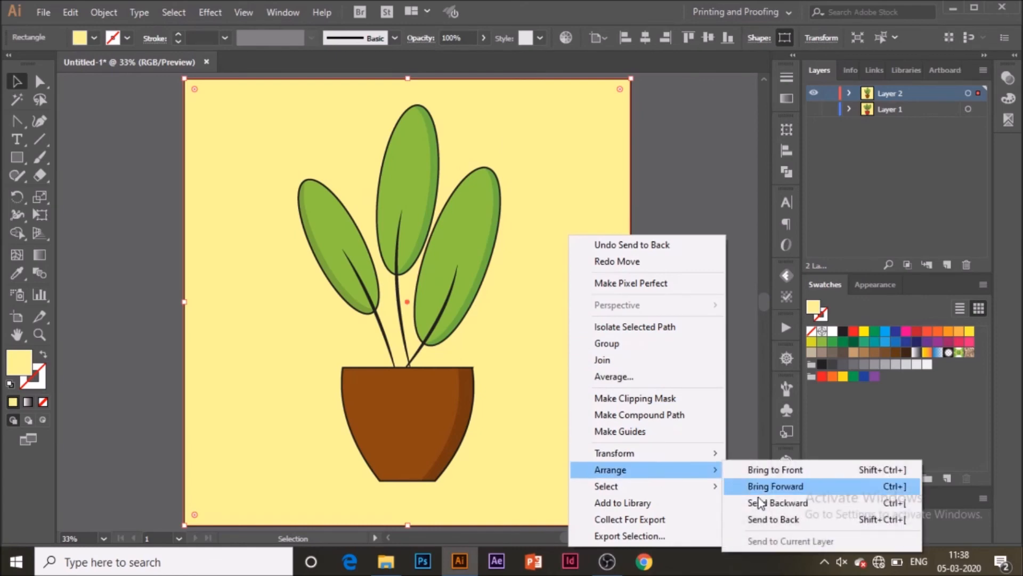
click(725, 518)
- Shift the black copy slightly to the right of the plant as a shadow and lower its opacity to 32%
drag(411, 343, 413, 330)
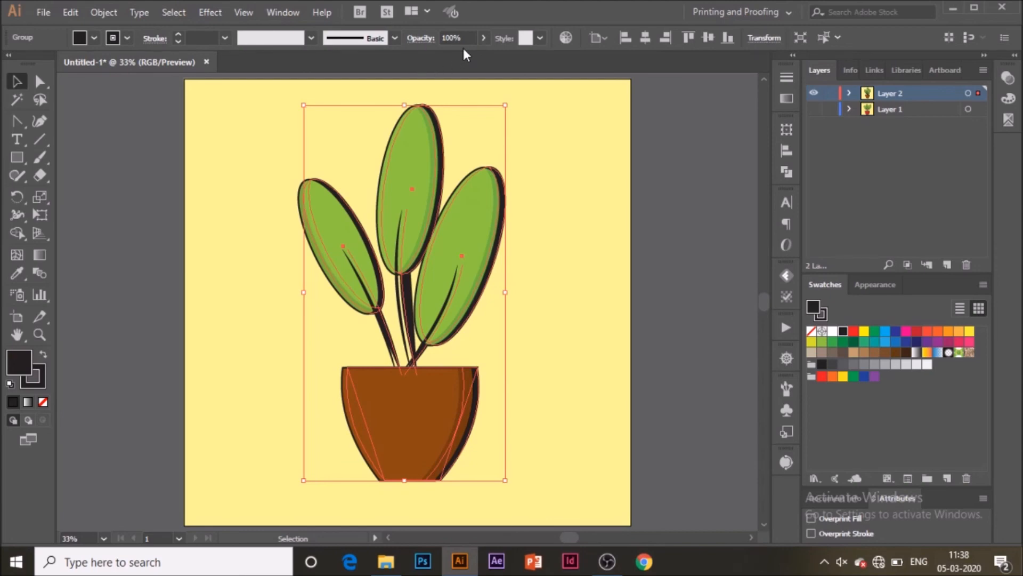
click(484, 39)
drag(480, 56, 443, 56)
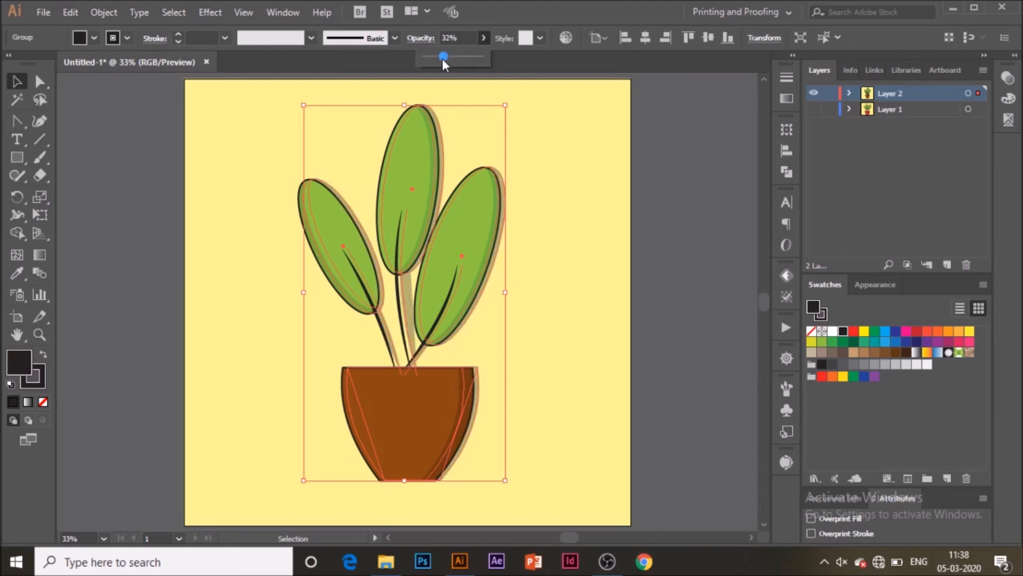
- Offset the shadow further right and shrink it slightly, keeping its base level with the pot's bottom
drag(409, 298, 418, 304)
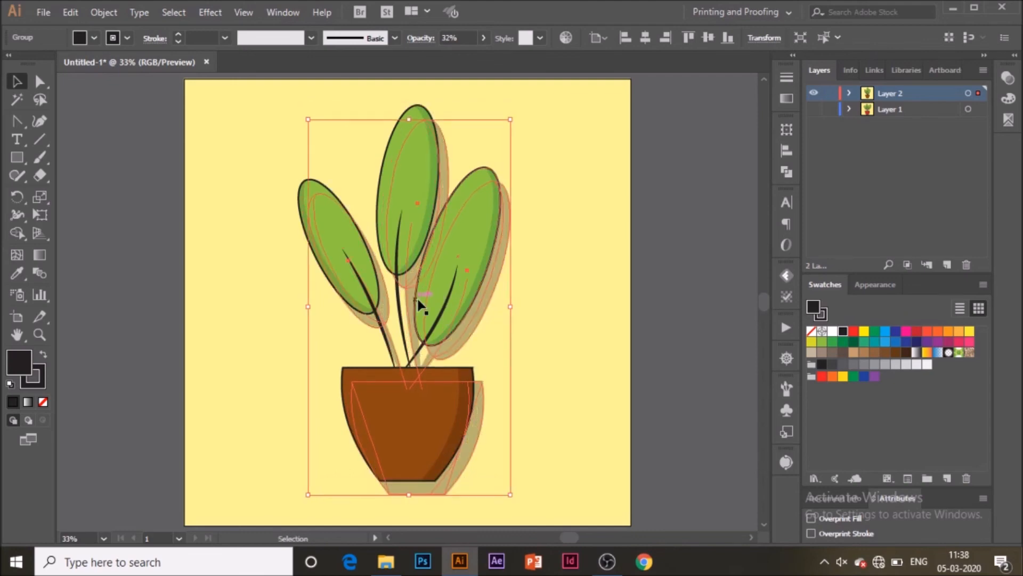
drag(509, 490, 503, 480)
mouse_move(414, 336)
mouse_down()
mouse_move(433, 332)
mouse_move(425, 337)
mouse_up()
- Reduce the plant shadow's opacity to 12%
click(484, 38)
drag(443, 57, 434, 58)
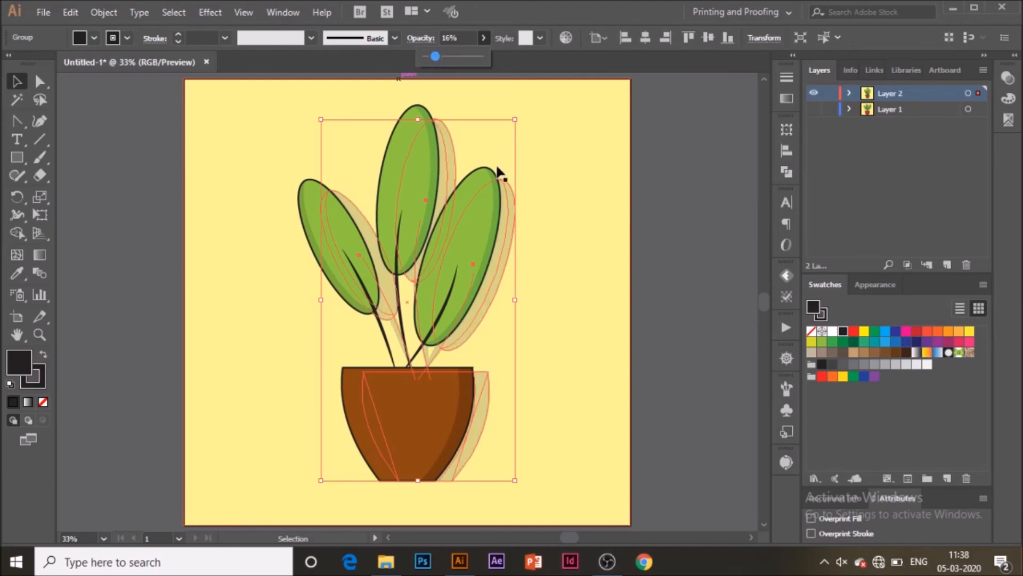
click(632, 306)
click(679, 312)
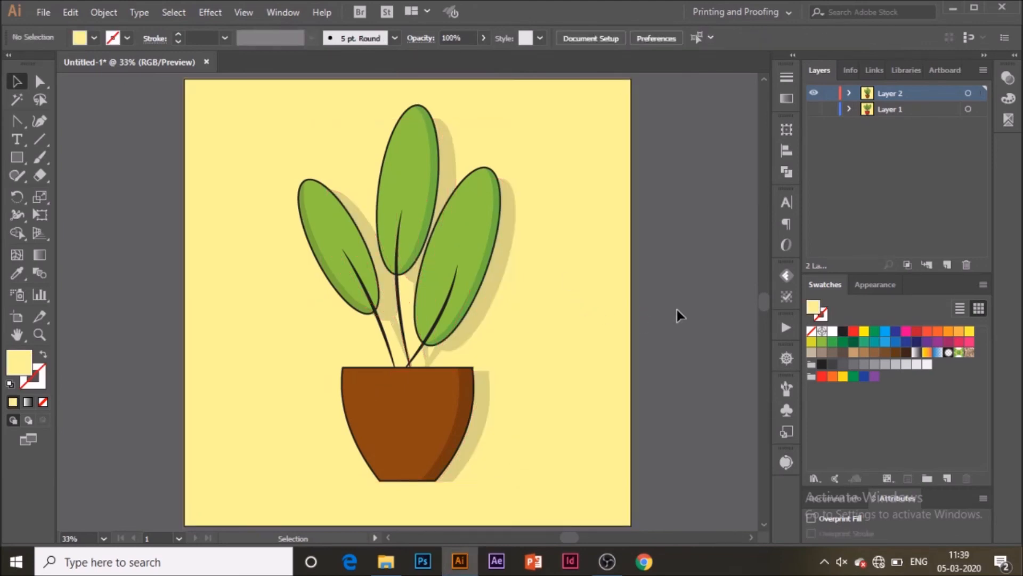
click(484, 408)
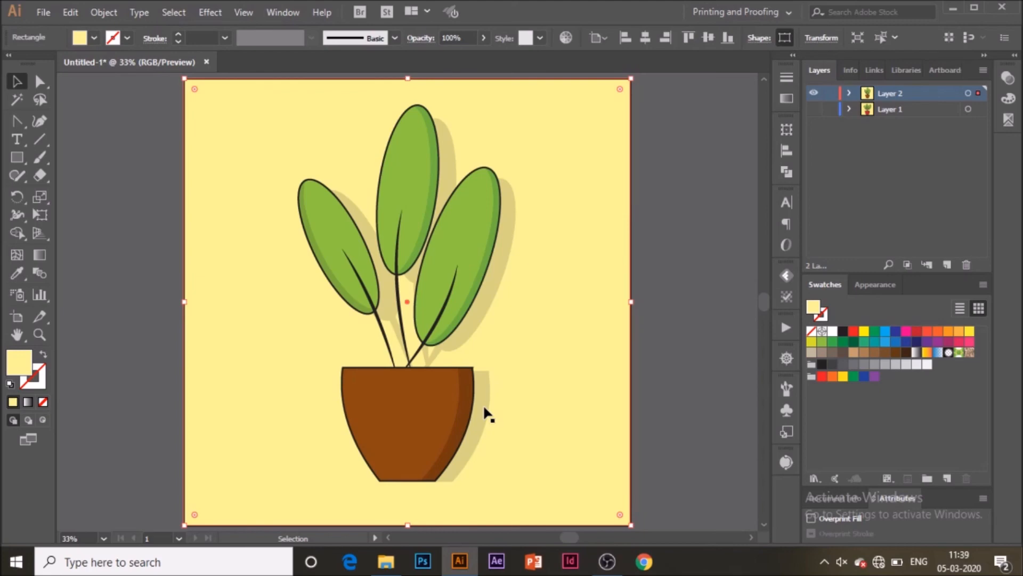
click(484, 407)
click(483, 38)
drag(432, 57, 433, 57)
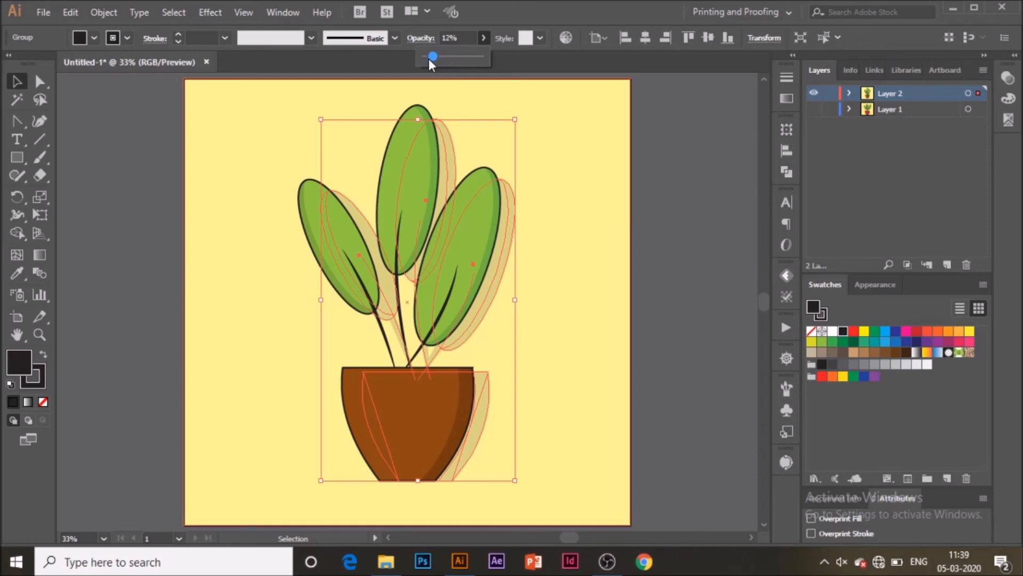
click(682, 365)
- Duplicate the pot shape in place and offset a second copy slightly to its right, selecting both copies
ctrl+click(420, 422)
key(ctrl+plus)
key(ctrl+plus)
drag(425, 364, 376, 364)
click(495, 278)
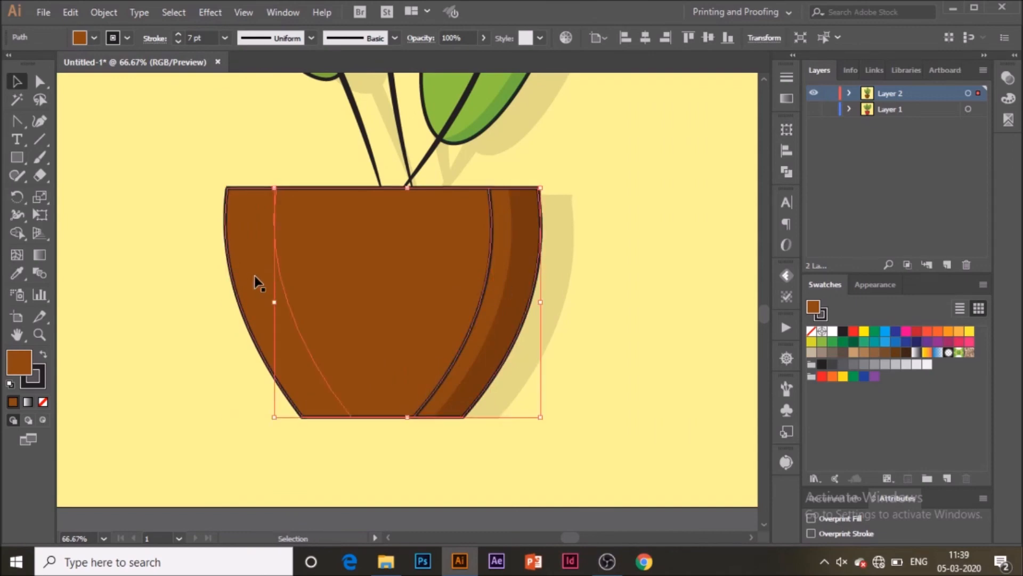
shift+click(270, 279)
drag(299, 345, 369, 346)
shift+click(368, 343)
- Trim the overlapping pot copies with Shape Builder, keeping a crescent along the pot's left edge
click(20, 232)
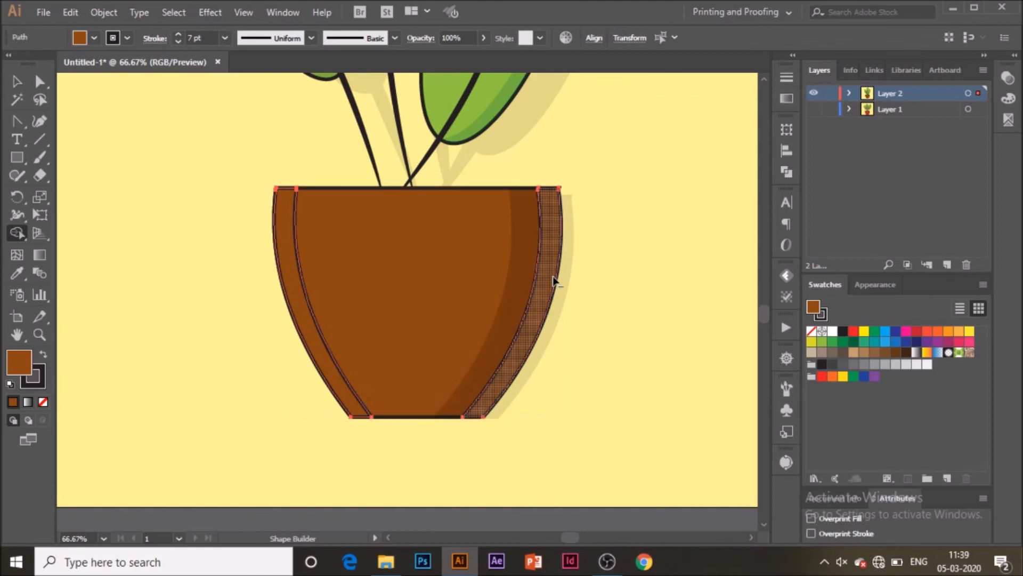
alt+click(554, 281)
click(18, 82)
- Give the pot's left crescent no stroke and a white fill, and lower its opacity to form a faint highlight
click(80, 36)
click(8, 63)
click(81, 39)
click(30, 64)
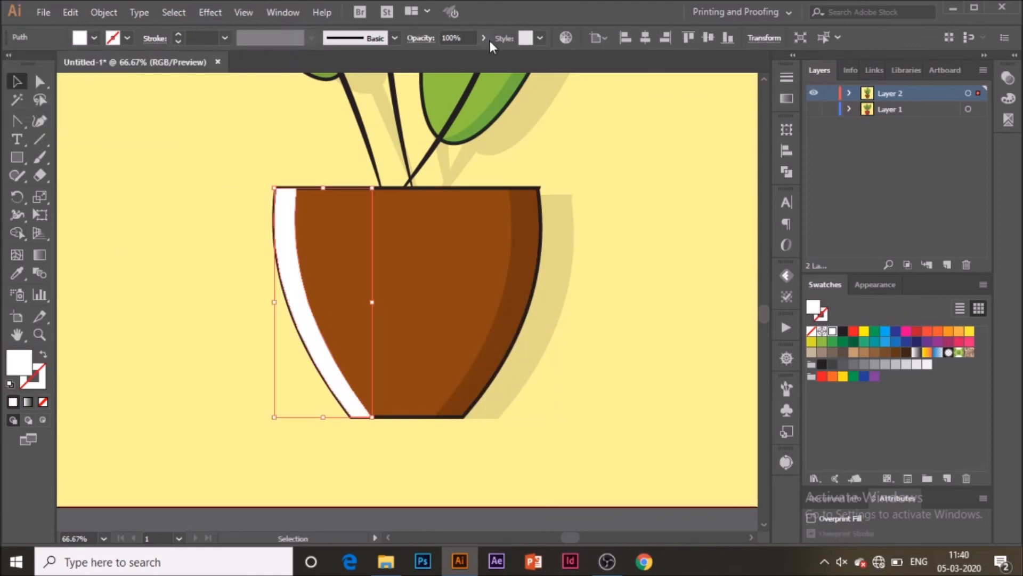
click(484, 38)
click(433, 58)
click(567, 6)
click(651, 462)
key(ctrl+0)
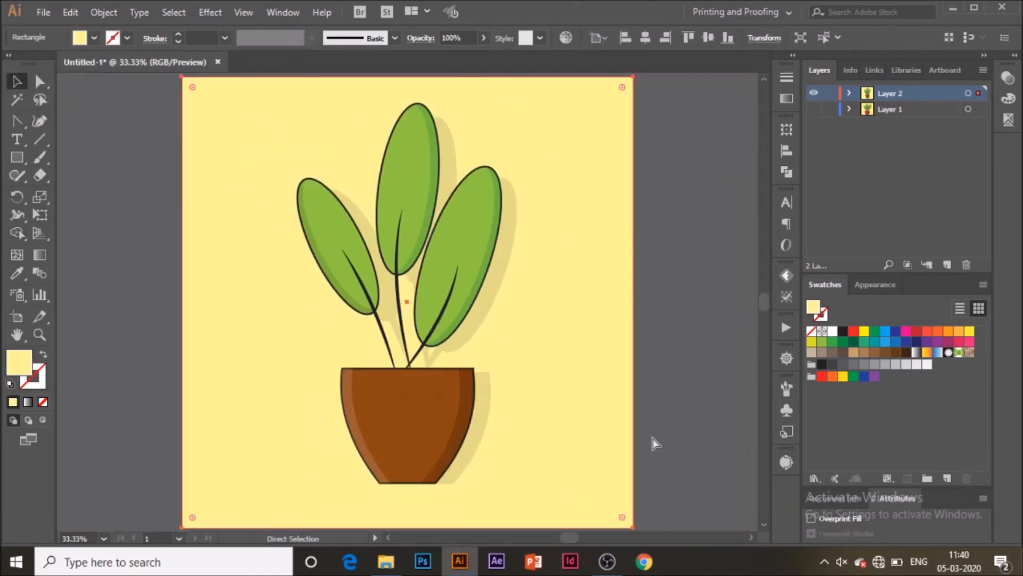